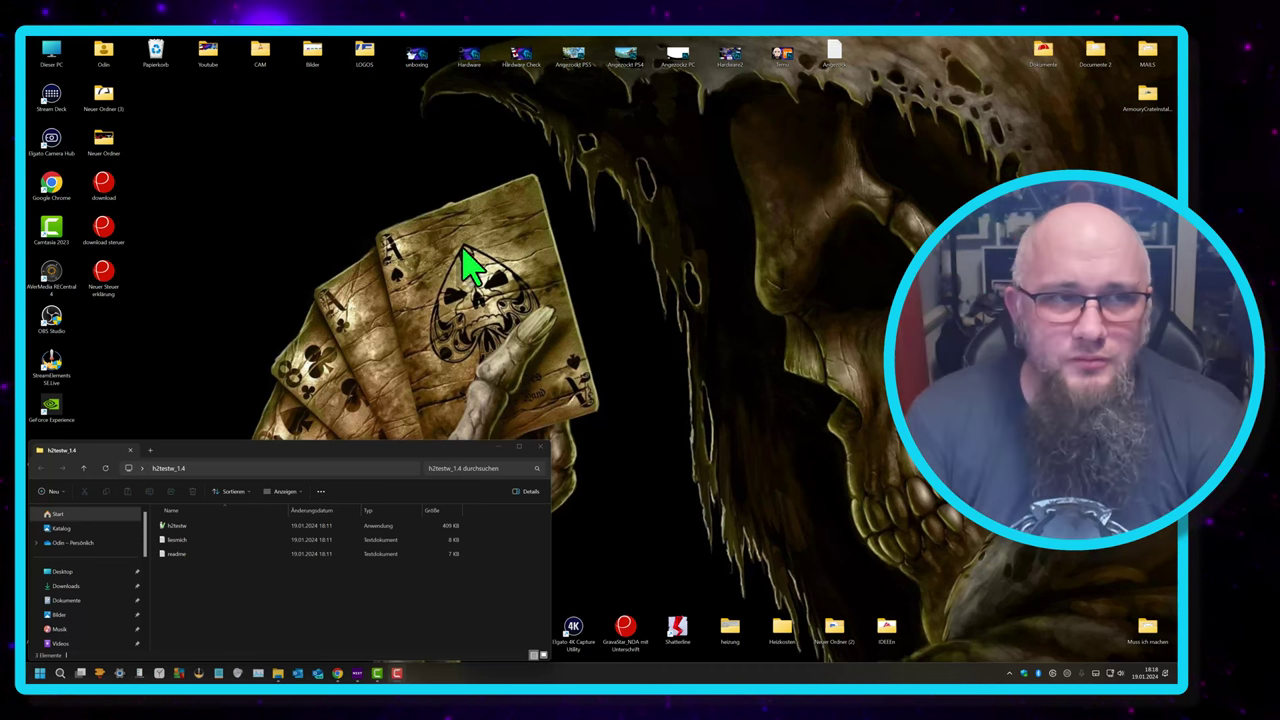
Open Dieser PC in an enlarged window and close the separate window of the empty Appo drive
double_click(55, 58)
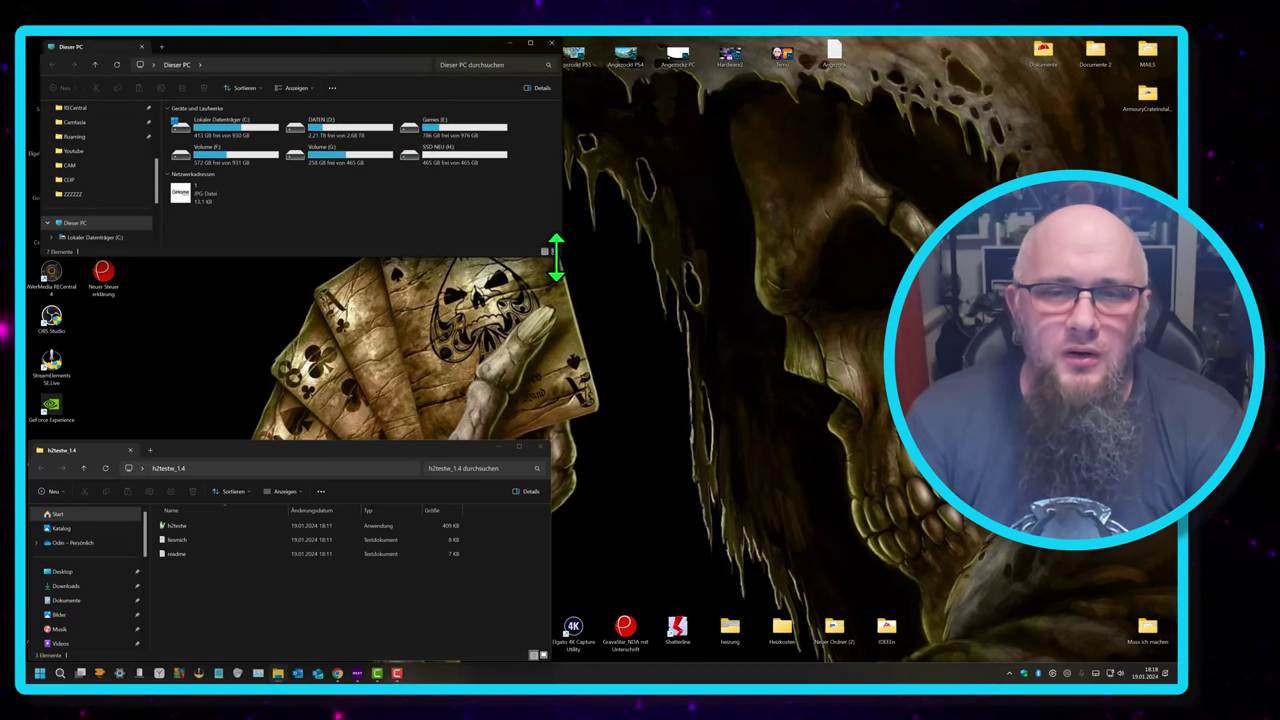
left_click_drag(558, 257, 594, 363)
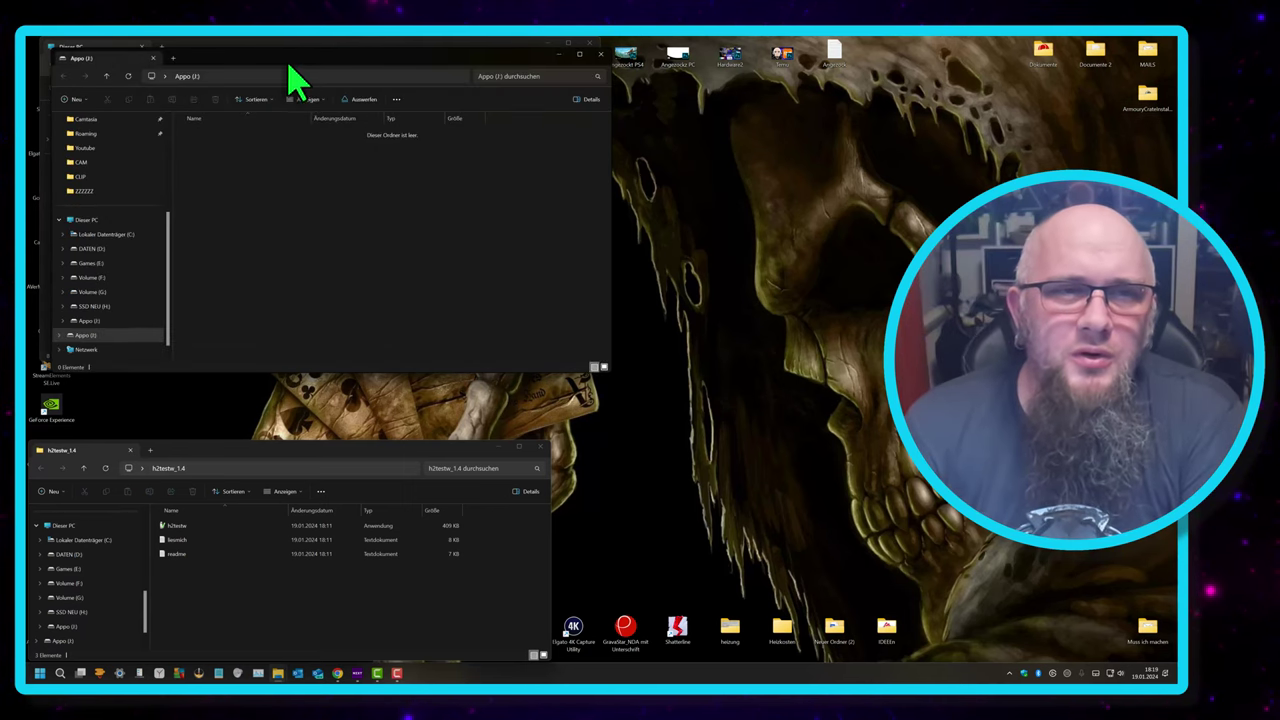
left_click_drag(296, 68, 314, 366)
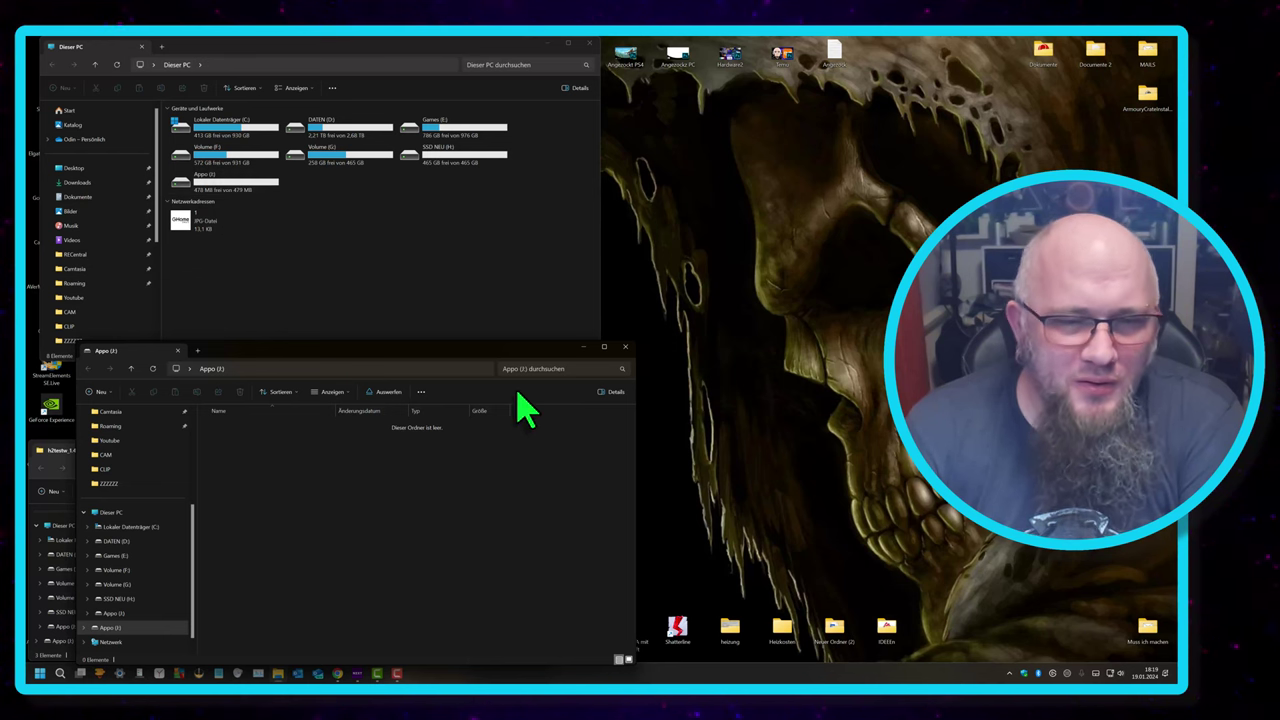
left_click(626, 348)
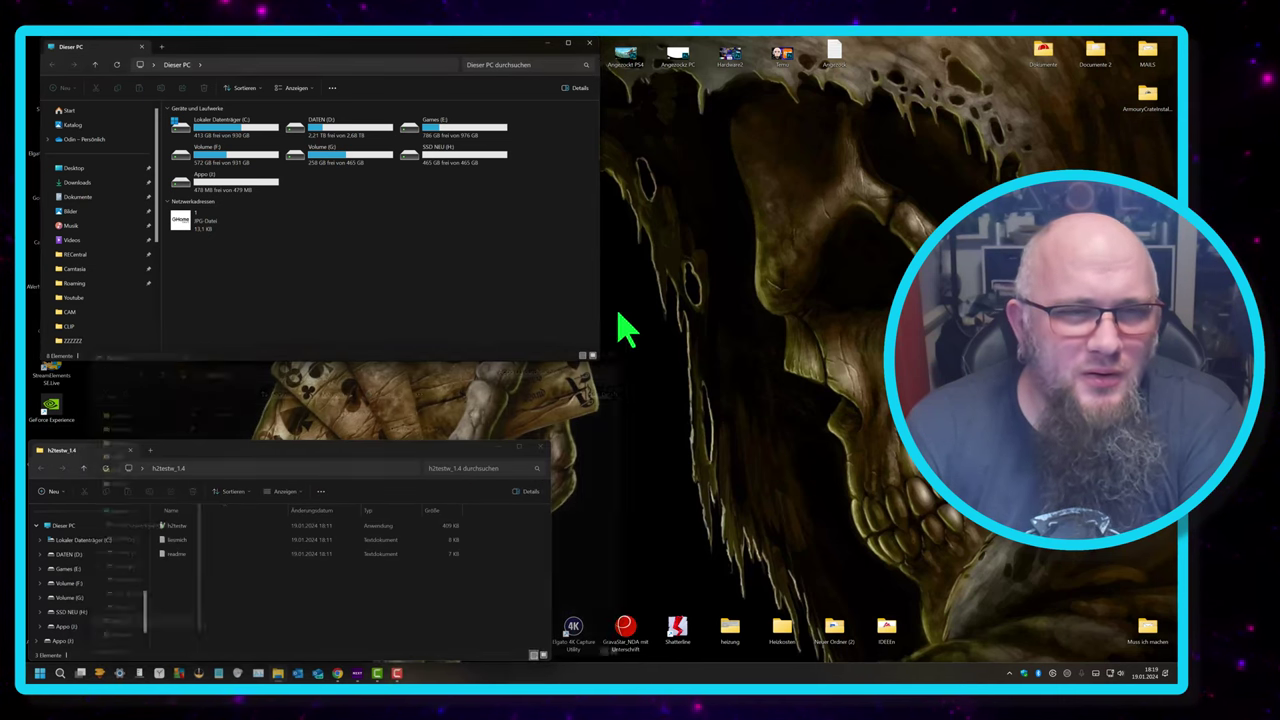
Launch h2testw from the h2testw_1.4 folder and choose the Appo (J:) drive as the test target
double_click(229, 525)
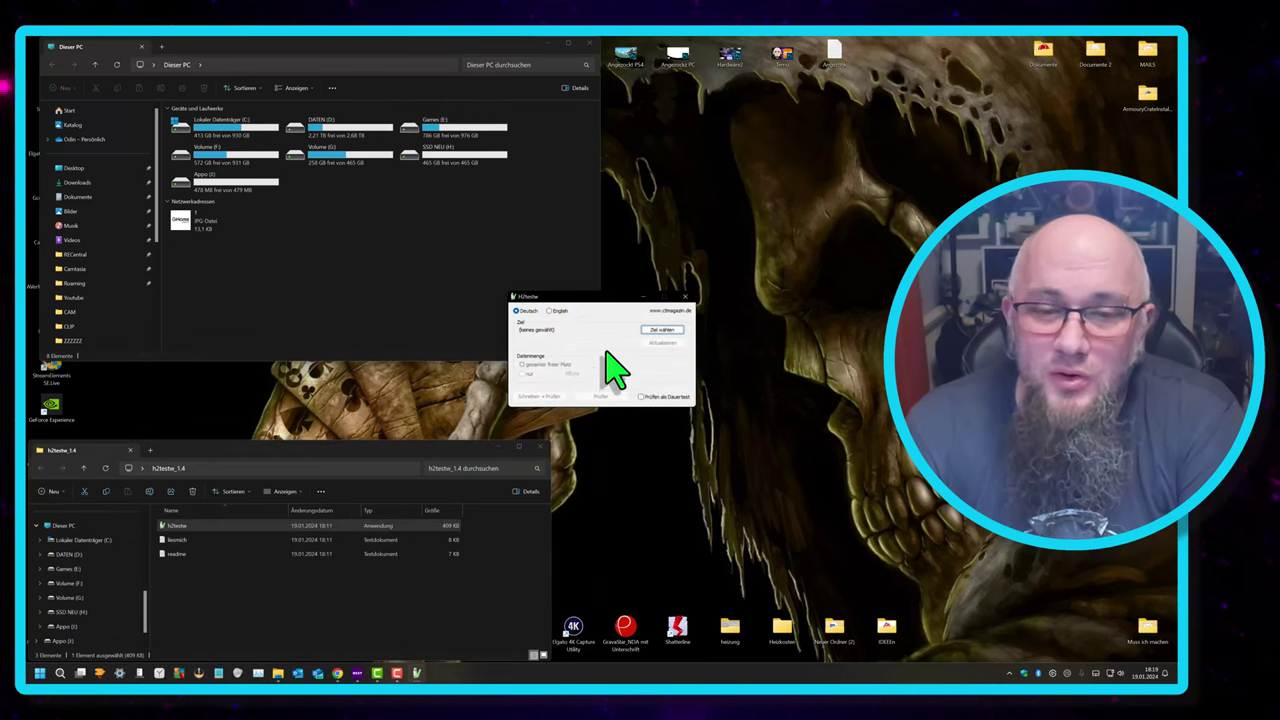
left_click(660, 333)
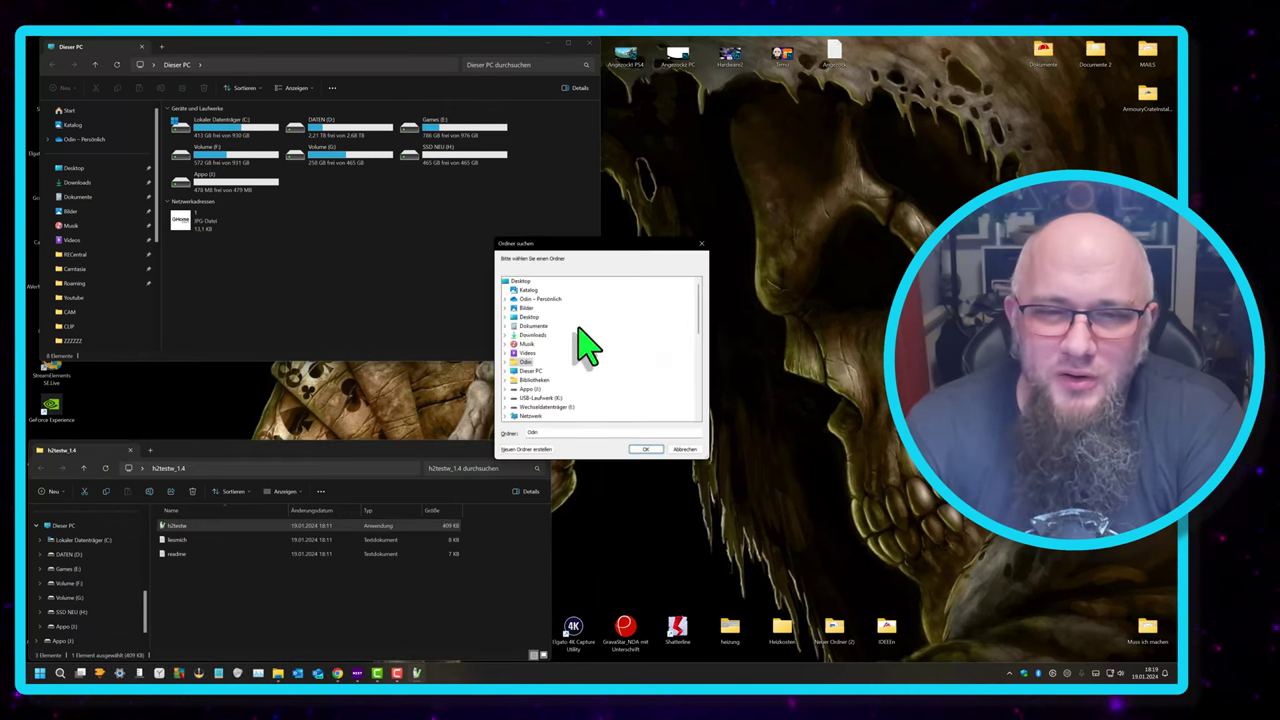
left_click(506, 371)
scroll(585, 385, "down", 2)
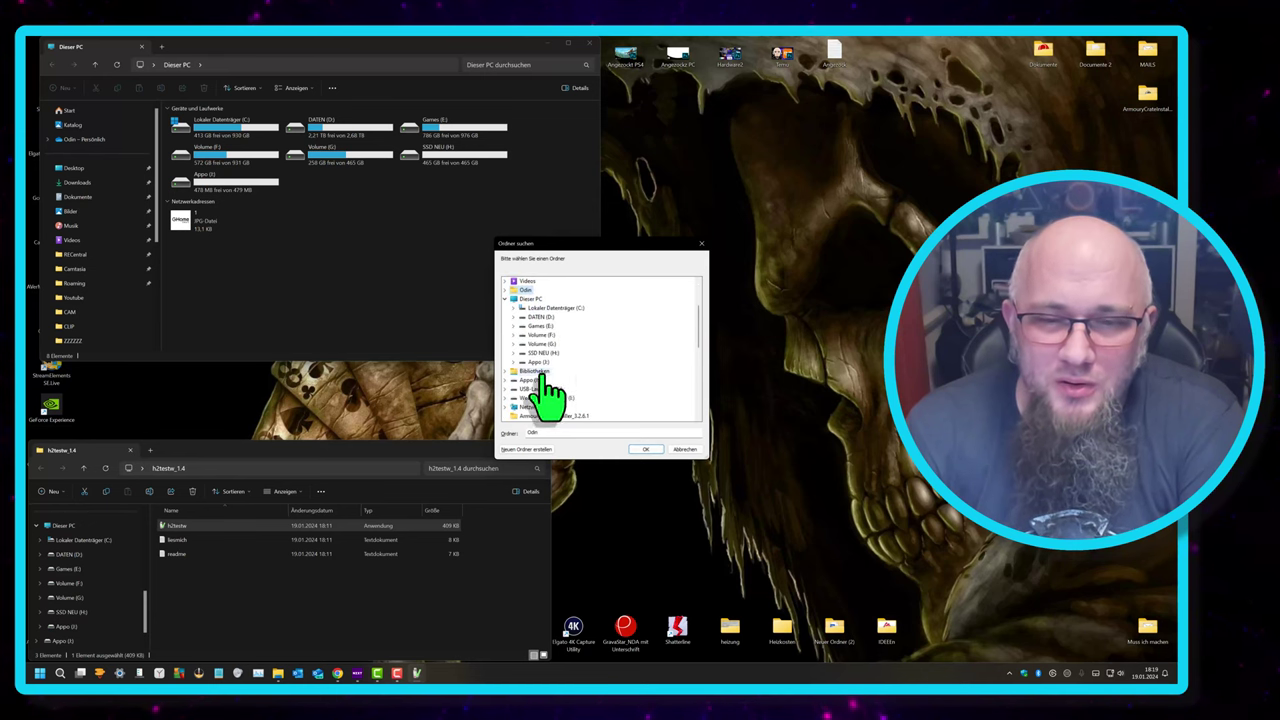
left_click(540, 363)
left_click(645, 449)
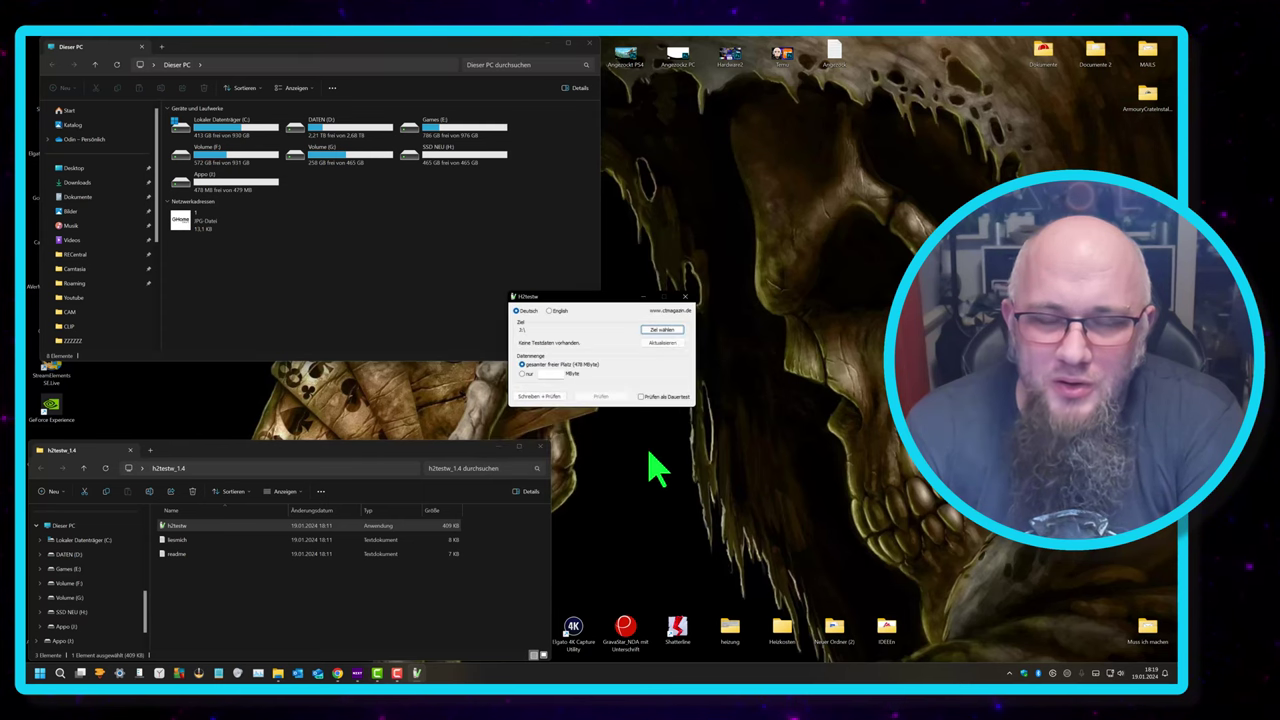
Start the write and verify test on all free space of drive J:, accepting the capacity warning and keeping the progress window clear of the settings
left_click_drag(578, 299, 311, 325)
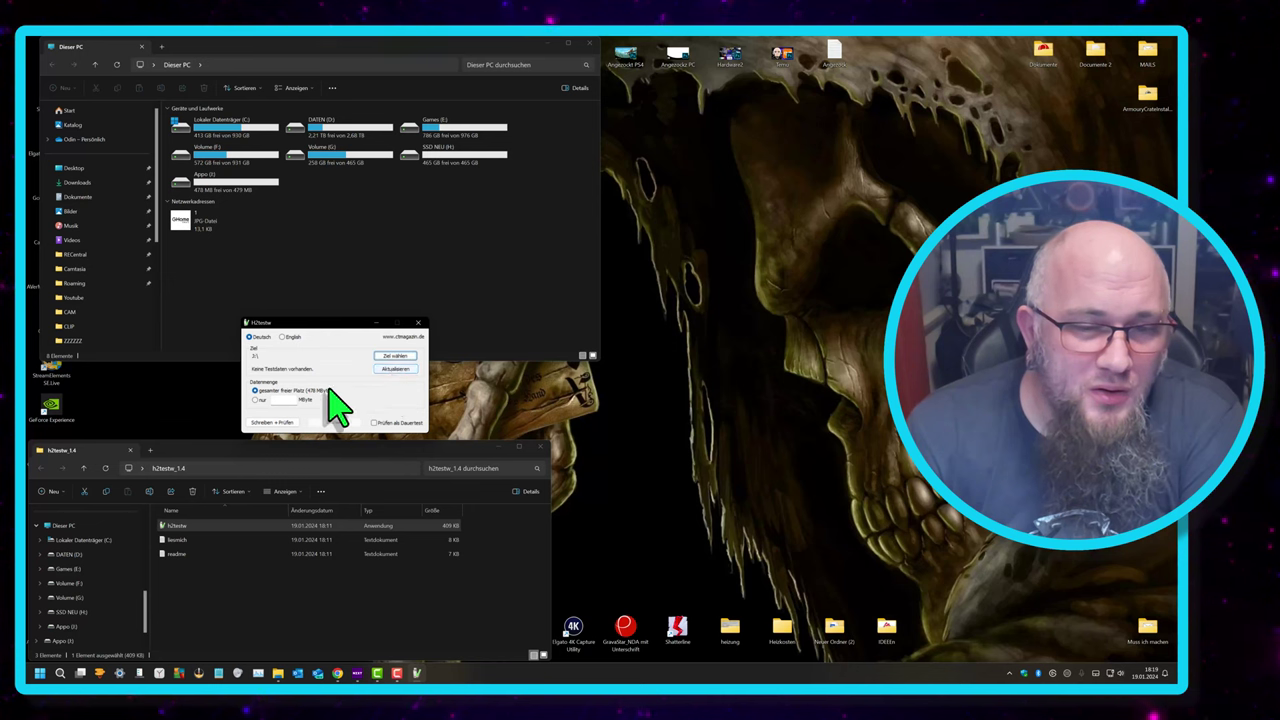
left_click(256, 400)
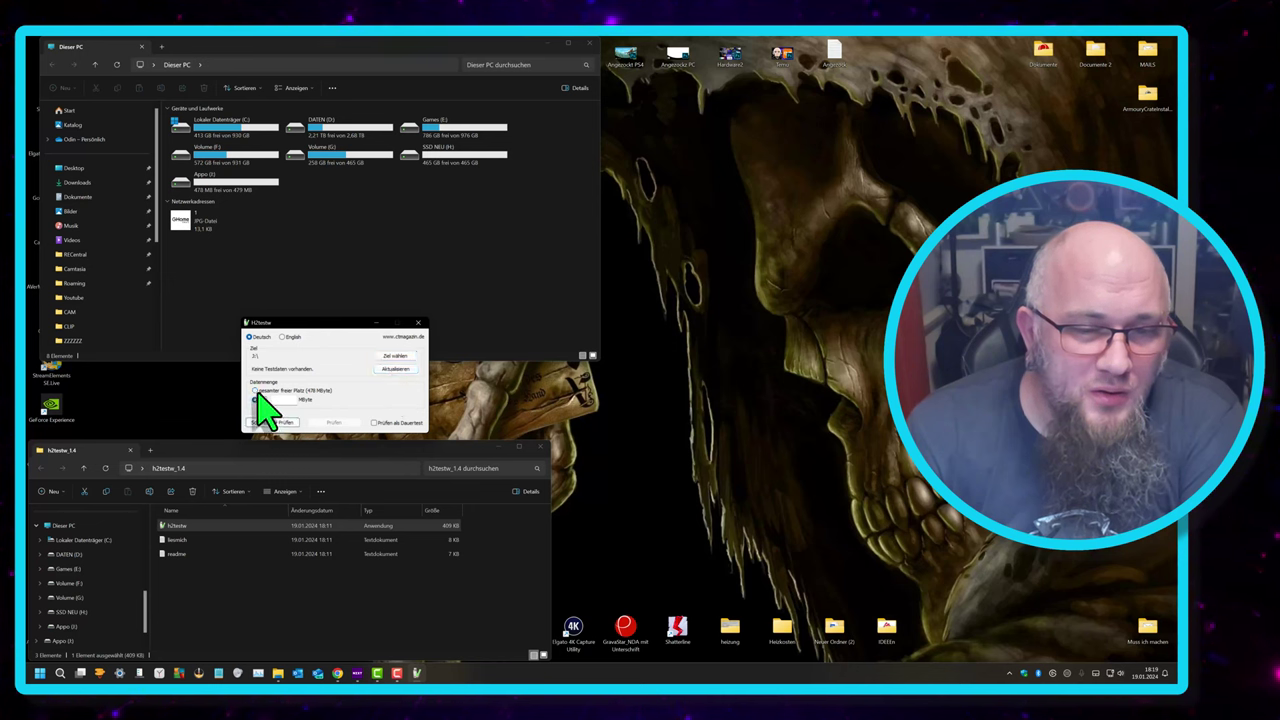
left_click(256, 390)
left_click(289, 424)
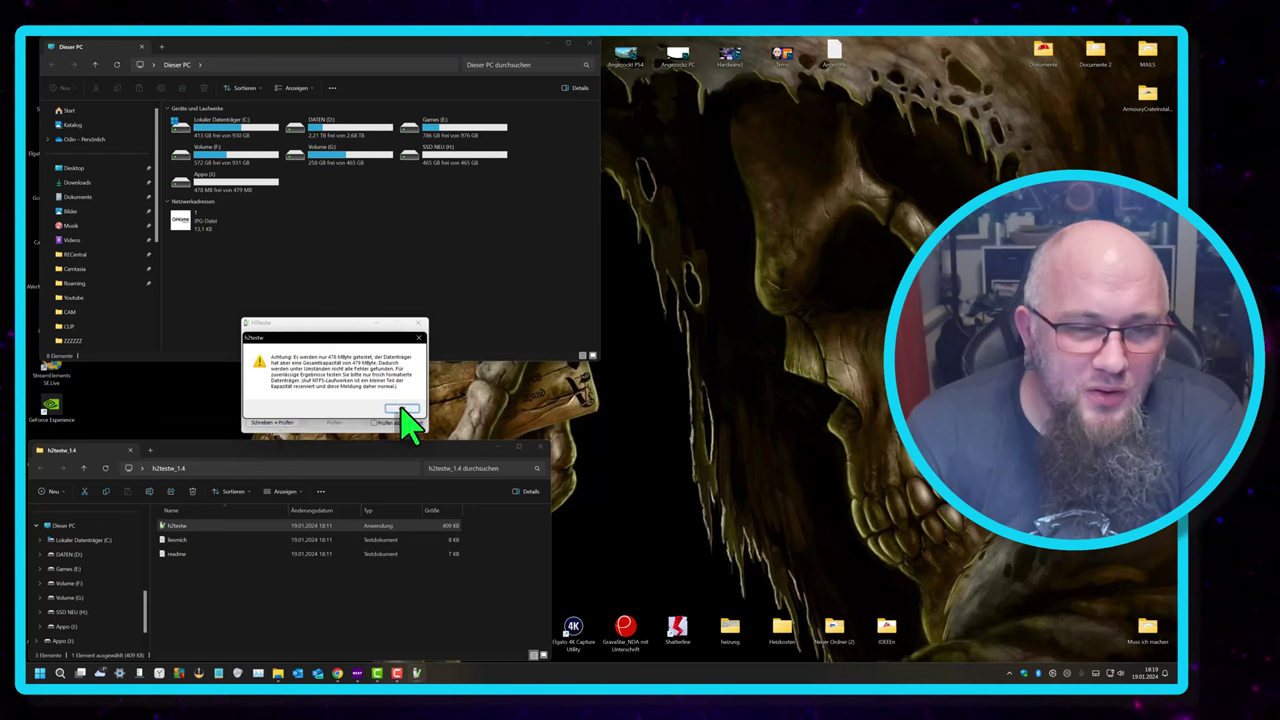
left_click(402, 412)
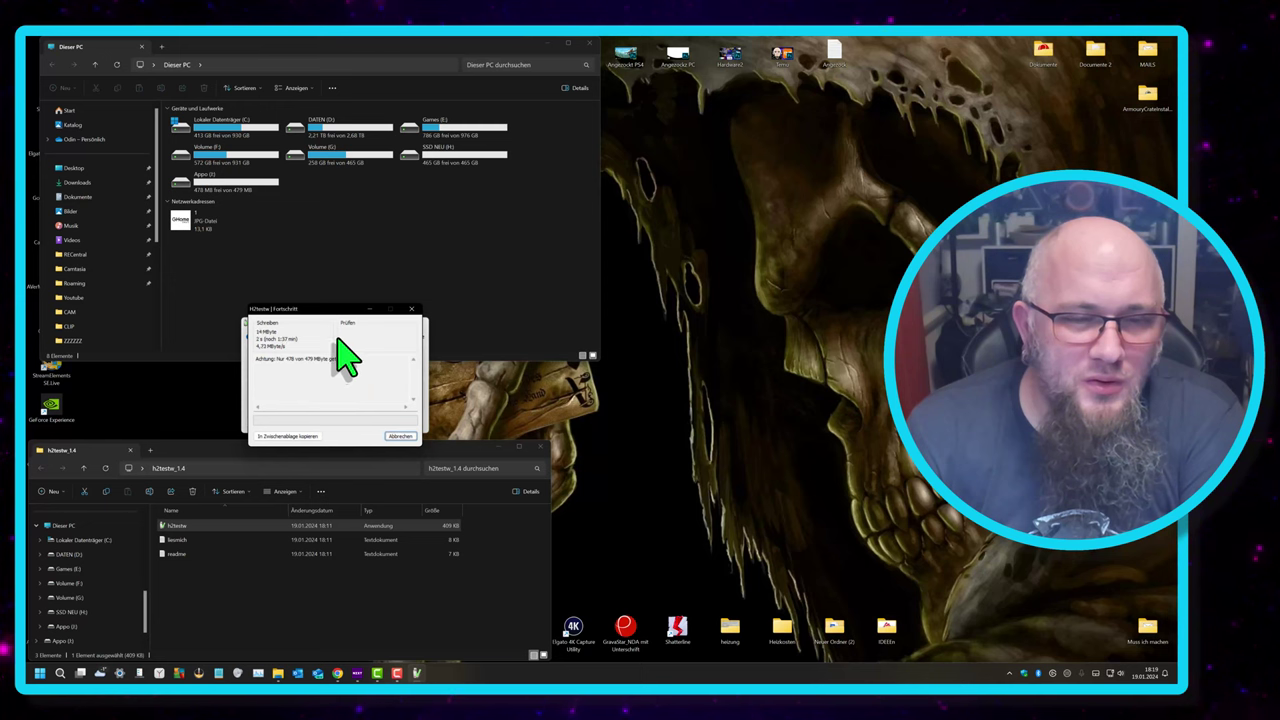
left_click_drag(326, 312, 313, 441)
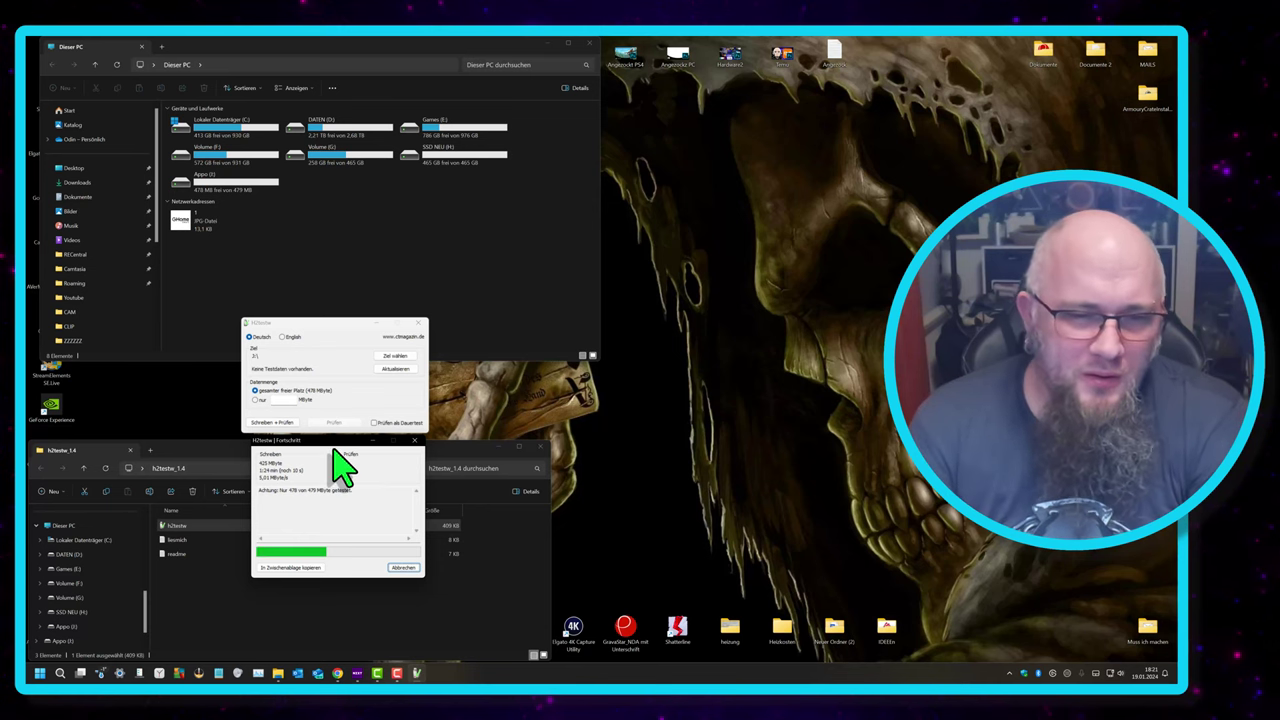
left_click_drag(337, 457, 329, 463)
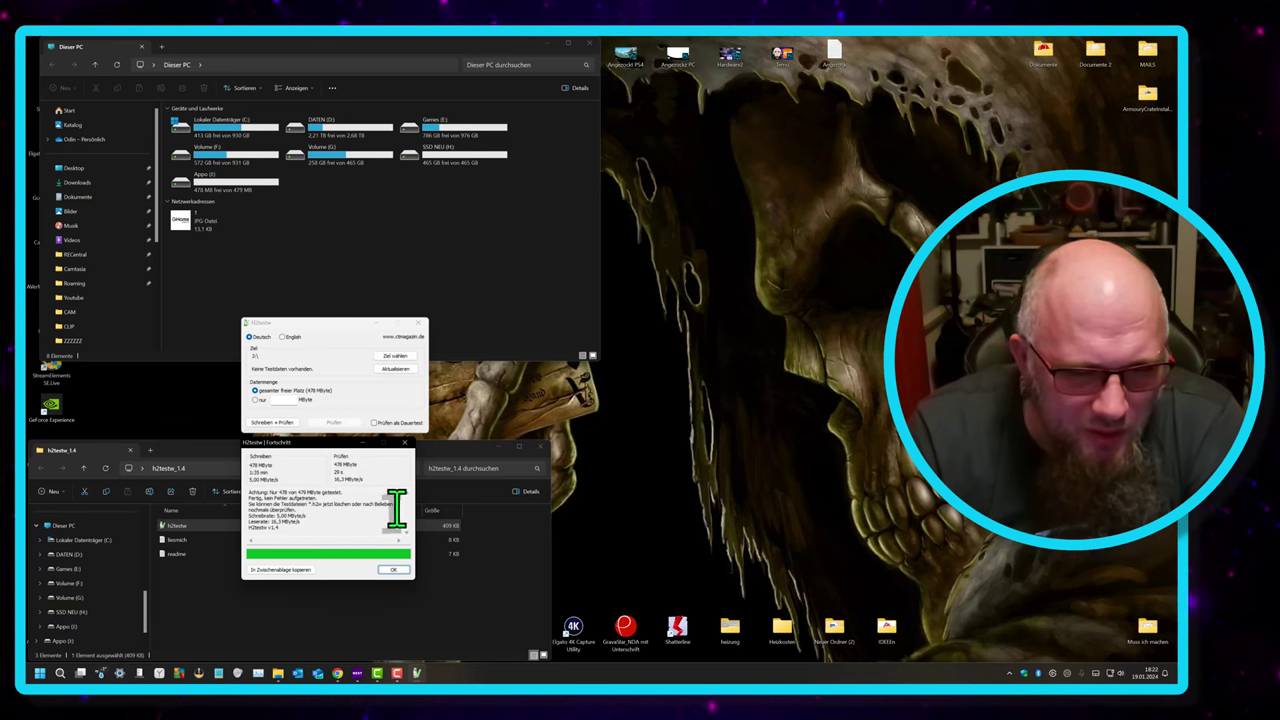
Dismiss the finished test report and close the removable drive's window and H2testw
left_click(393, 569)
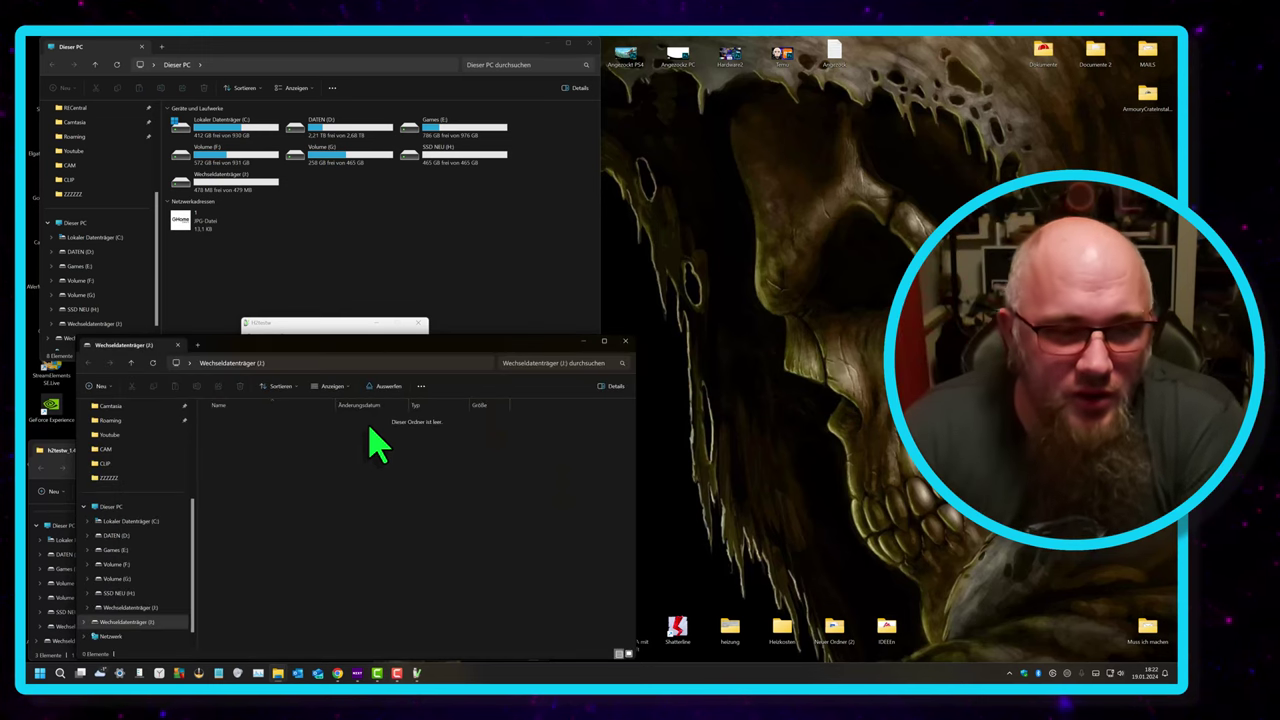
left_click(625, 341)
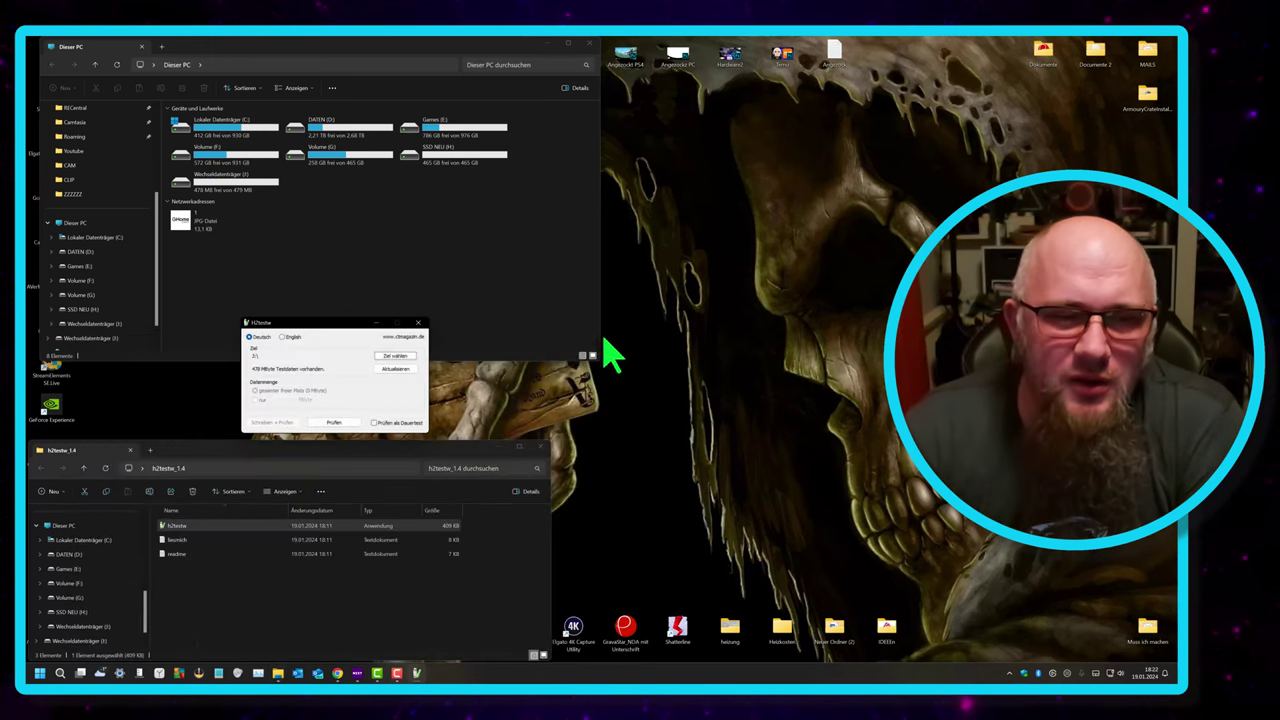
left_click(418, 324)
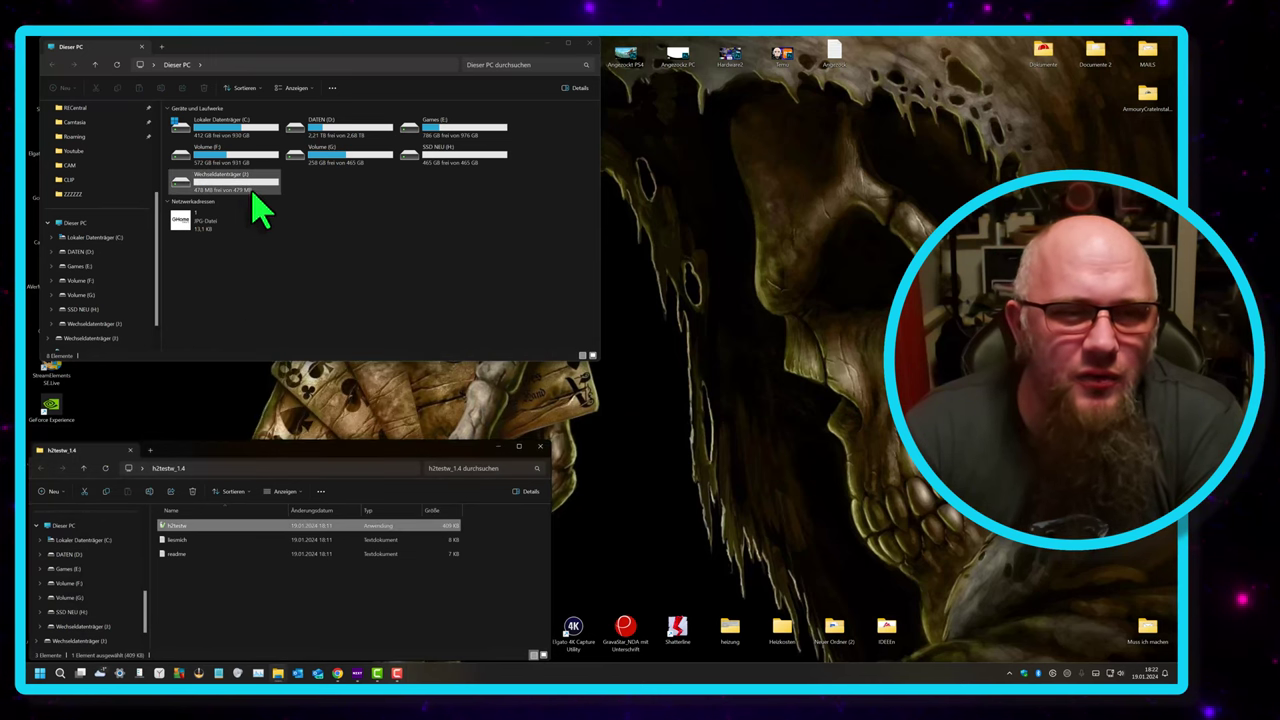
right_click(284, 243)
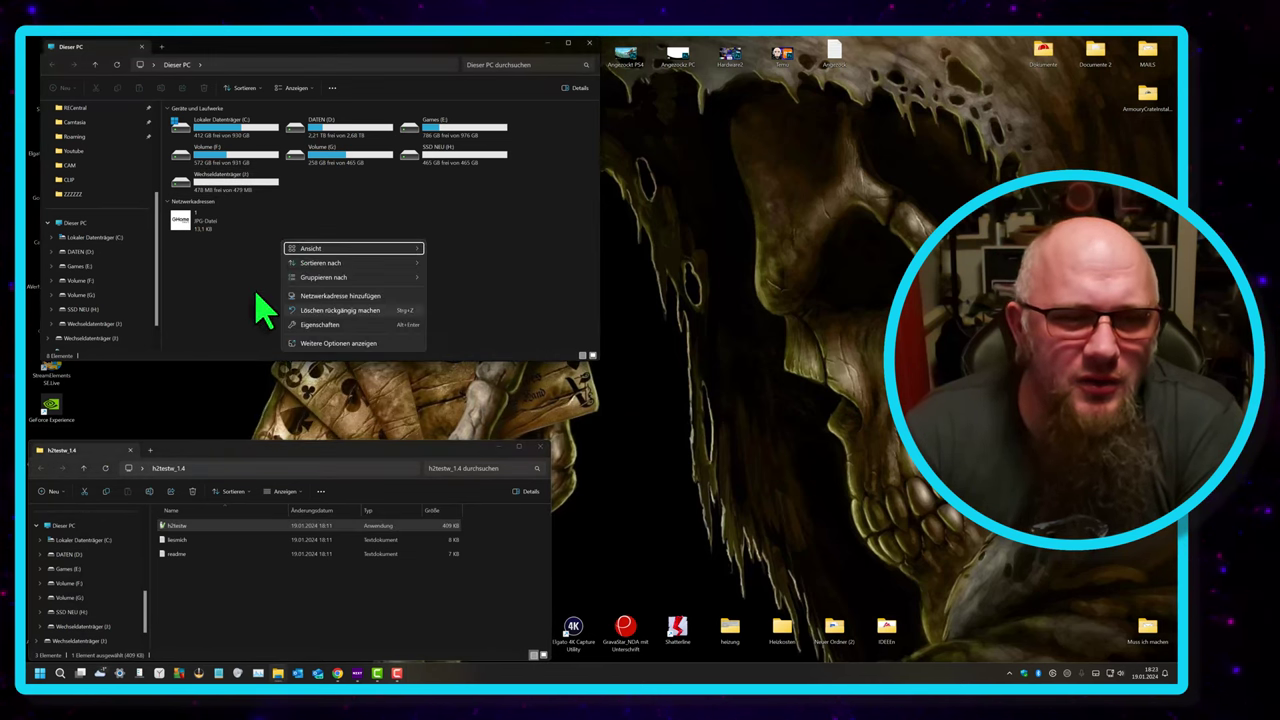
left_click(228, 135)
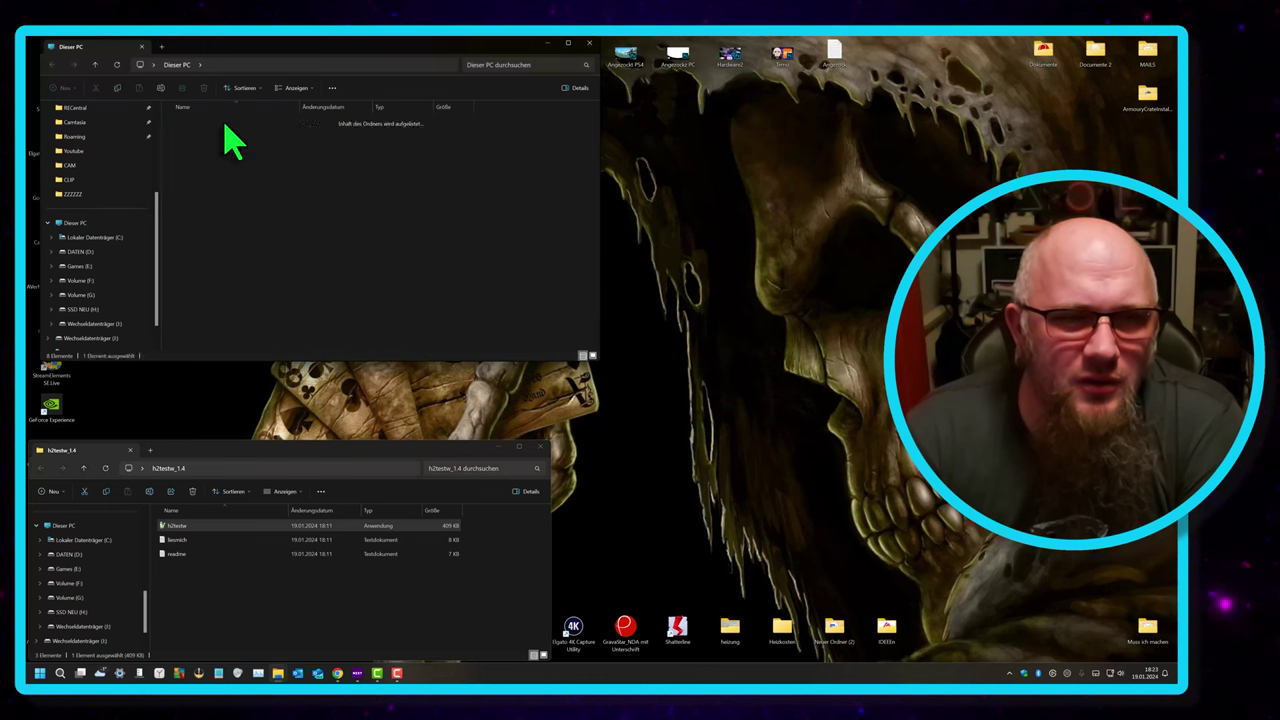
left_click(103, 222)
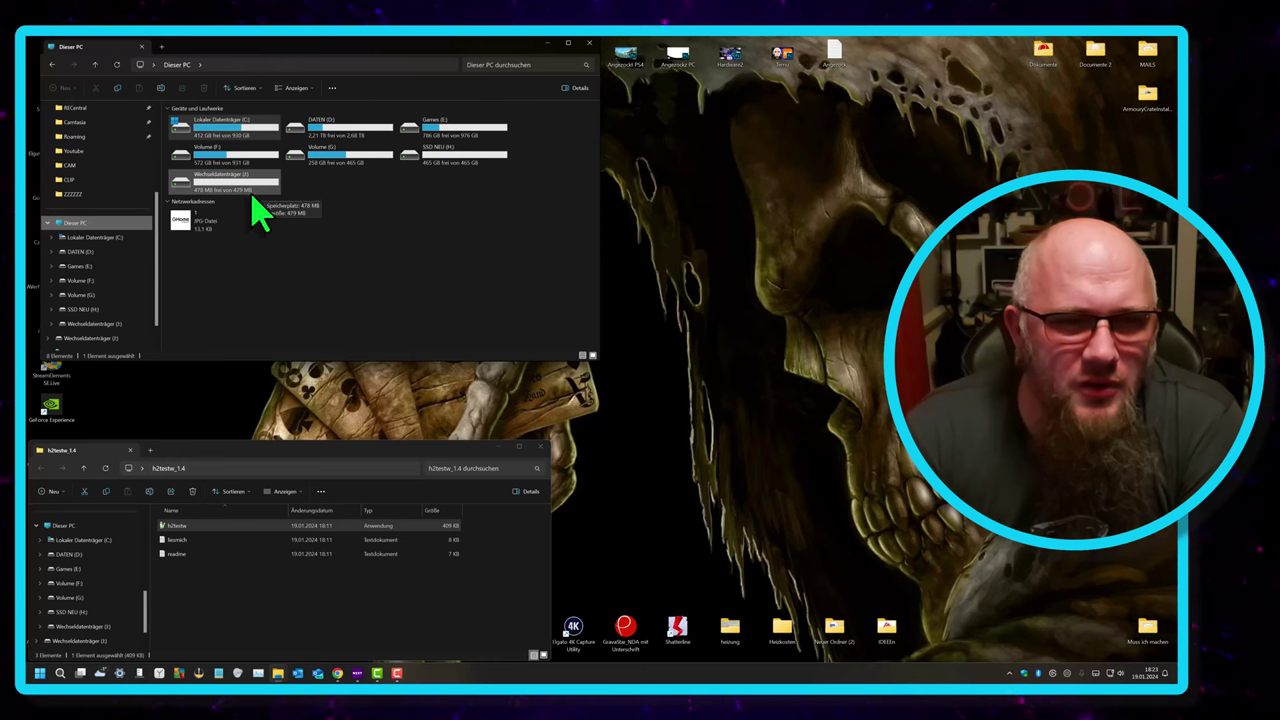
Relaunch h2testw and choose the removable drive Wechseldatenträger (J:) under Dieser PC as the test target
left_click(226, 527)
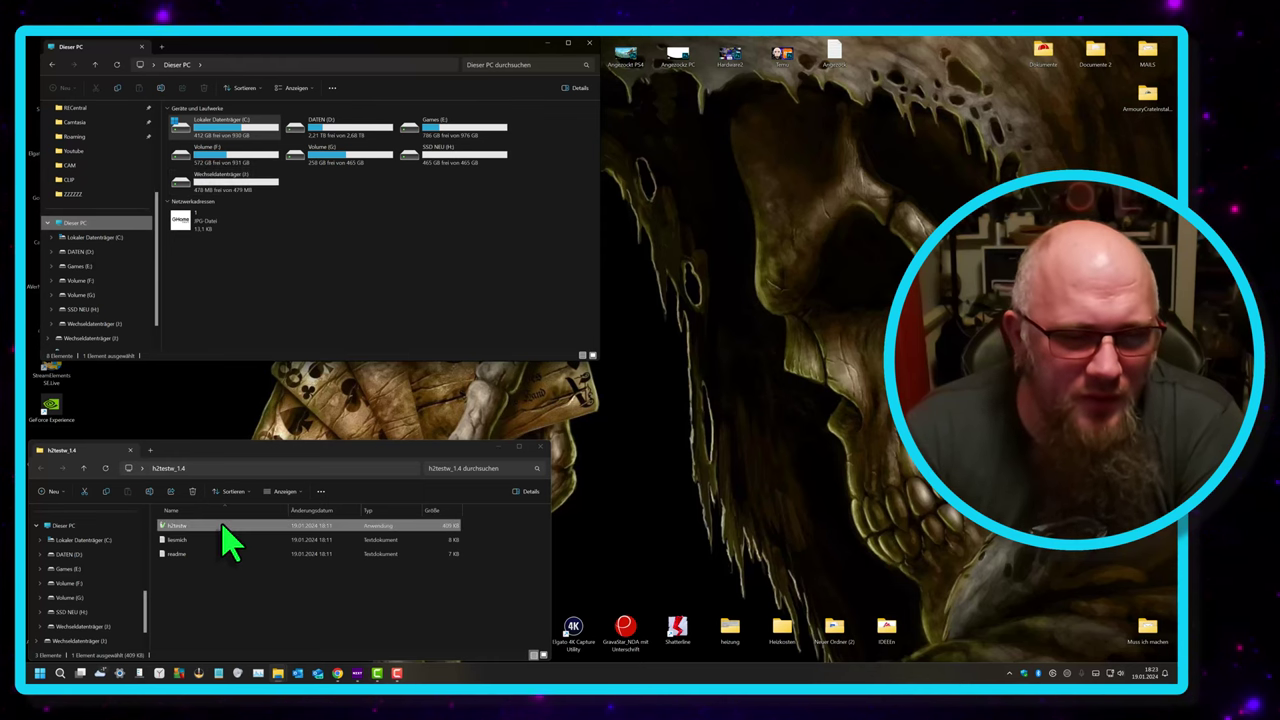
double_click(224, 527)
left_click_drag(582, 298, 290, 321)
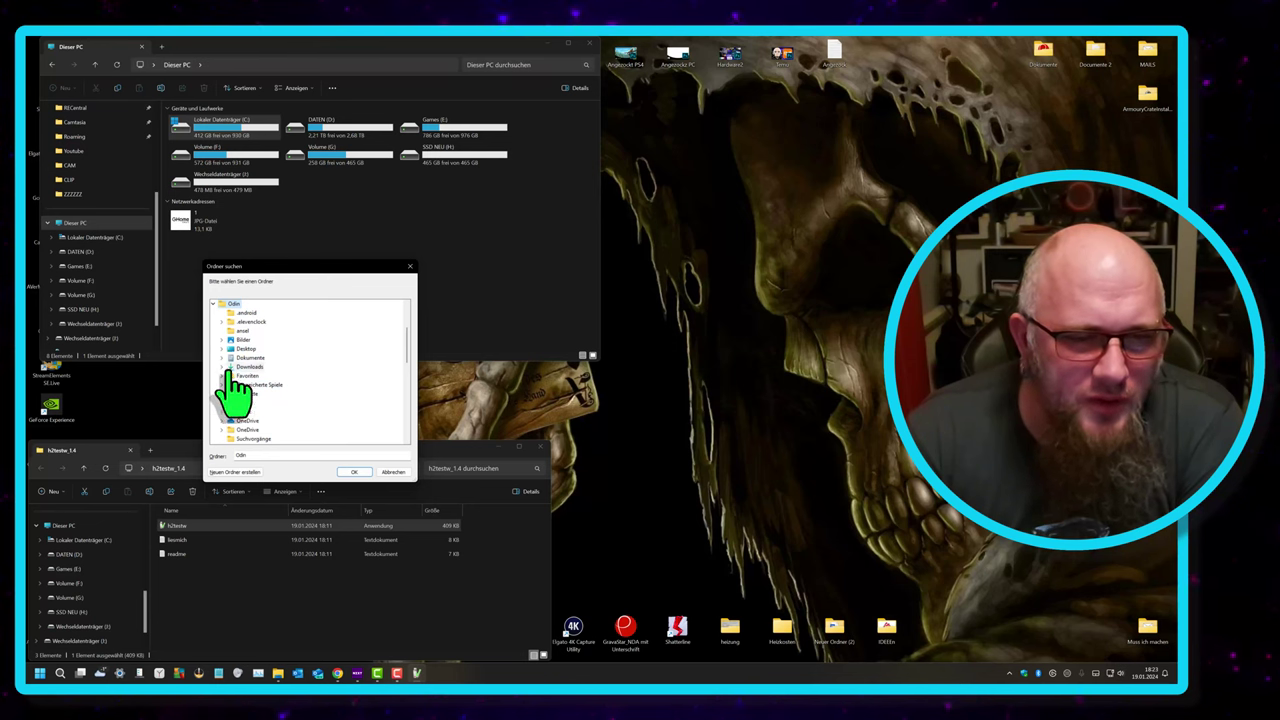
scroll(270, 385, "down", 2)
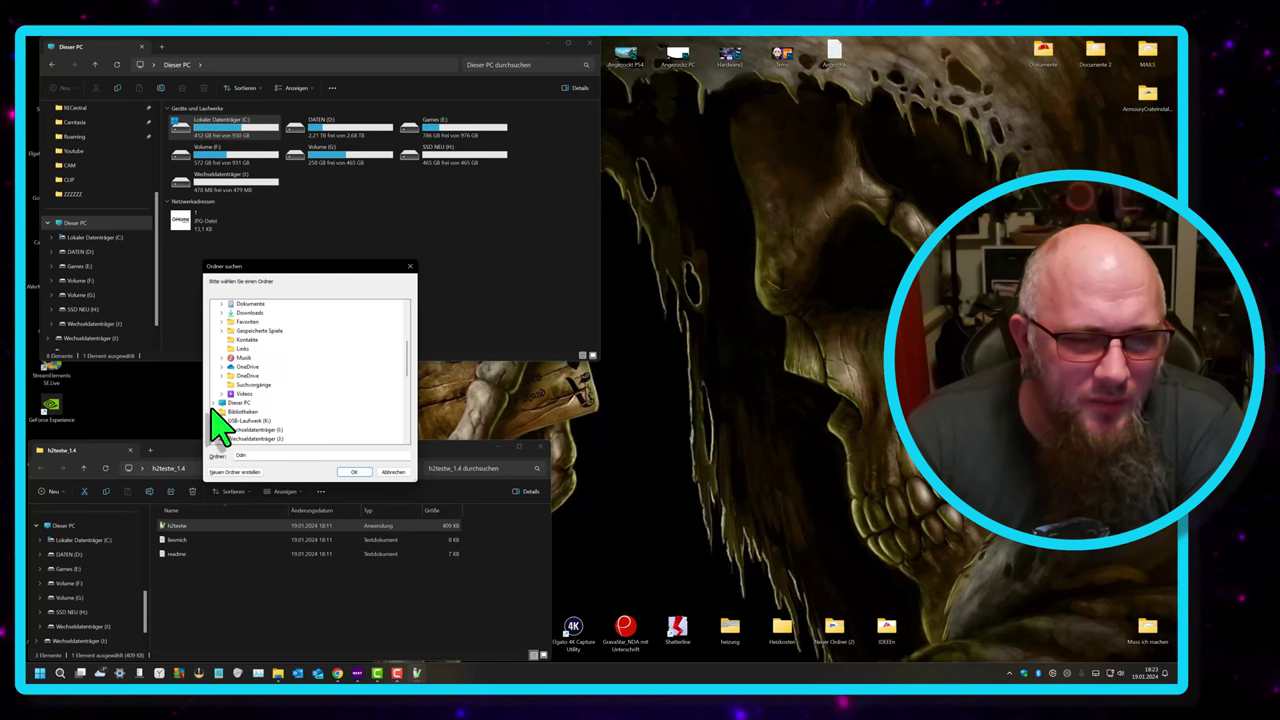
left_click(220, 403)
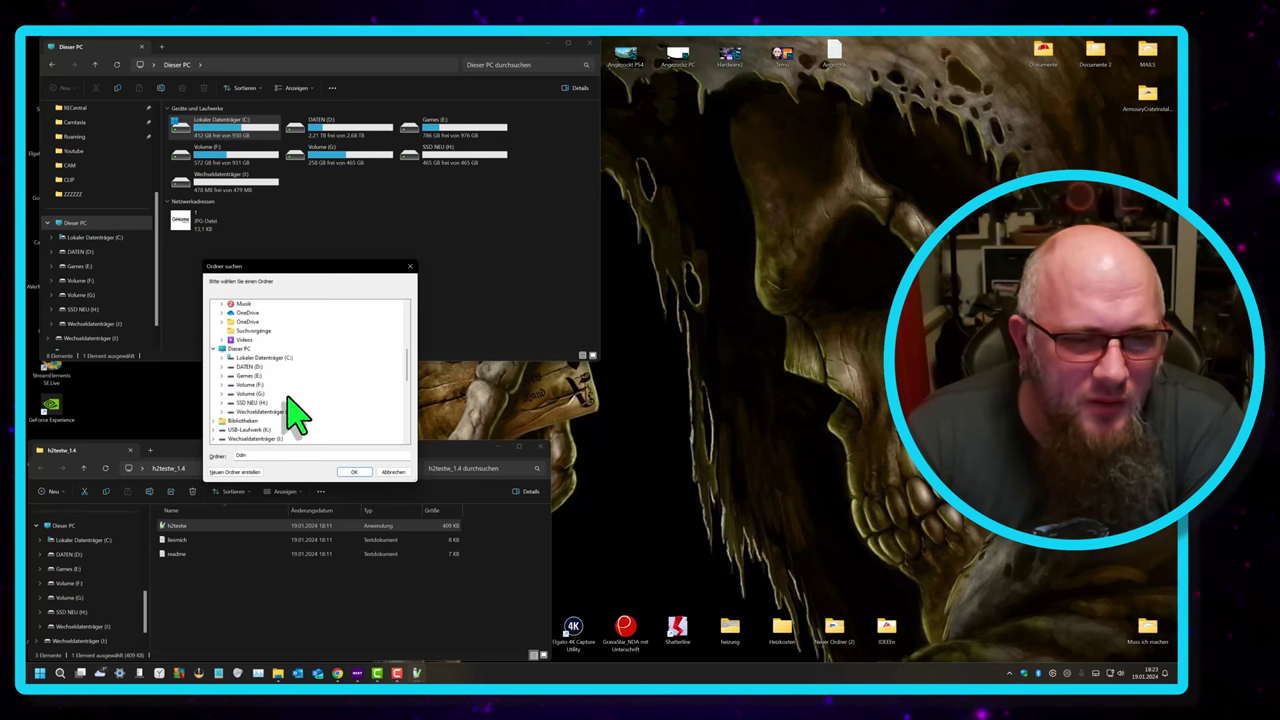
left_click(352, 472)
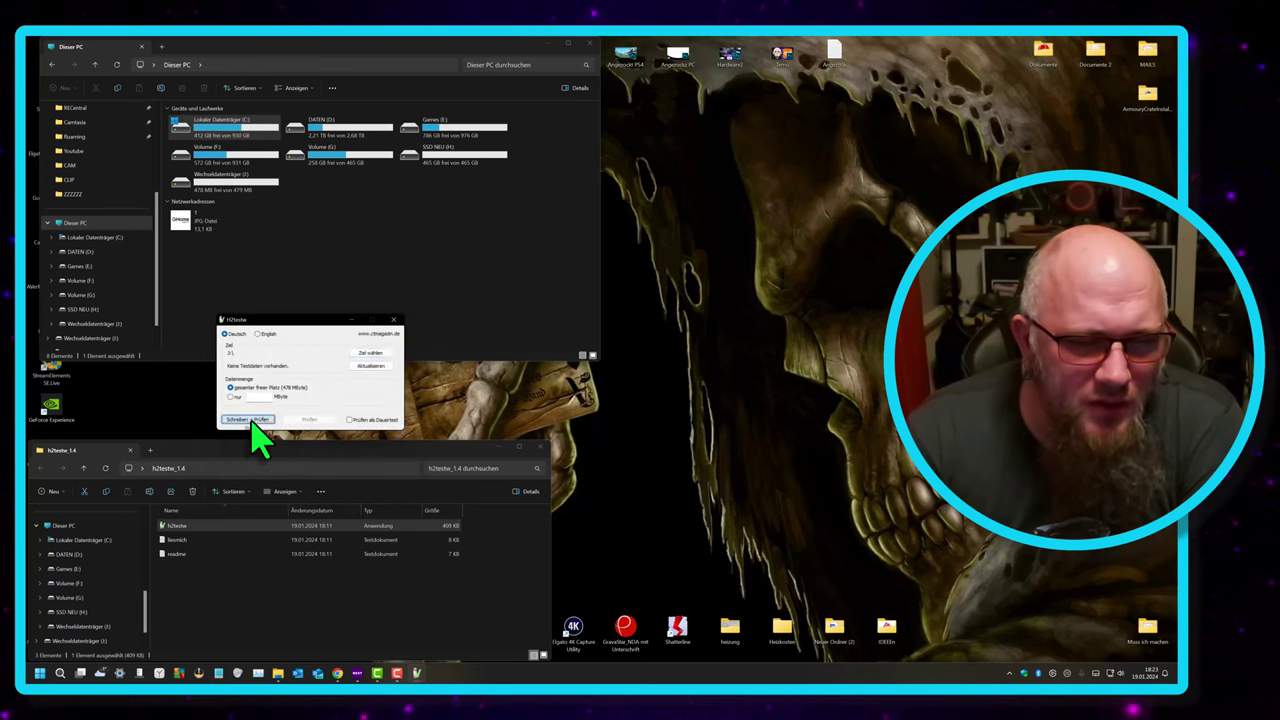
Run the write and verify test on the newly chosen drive's entire free space, accepting the warning and moving the progress window below the settings
left_click(250, 420)
left_click(376, 406)
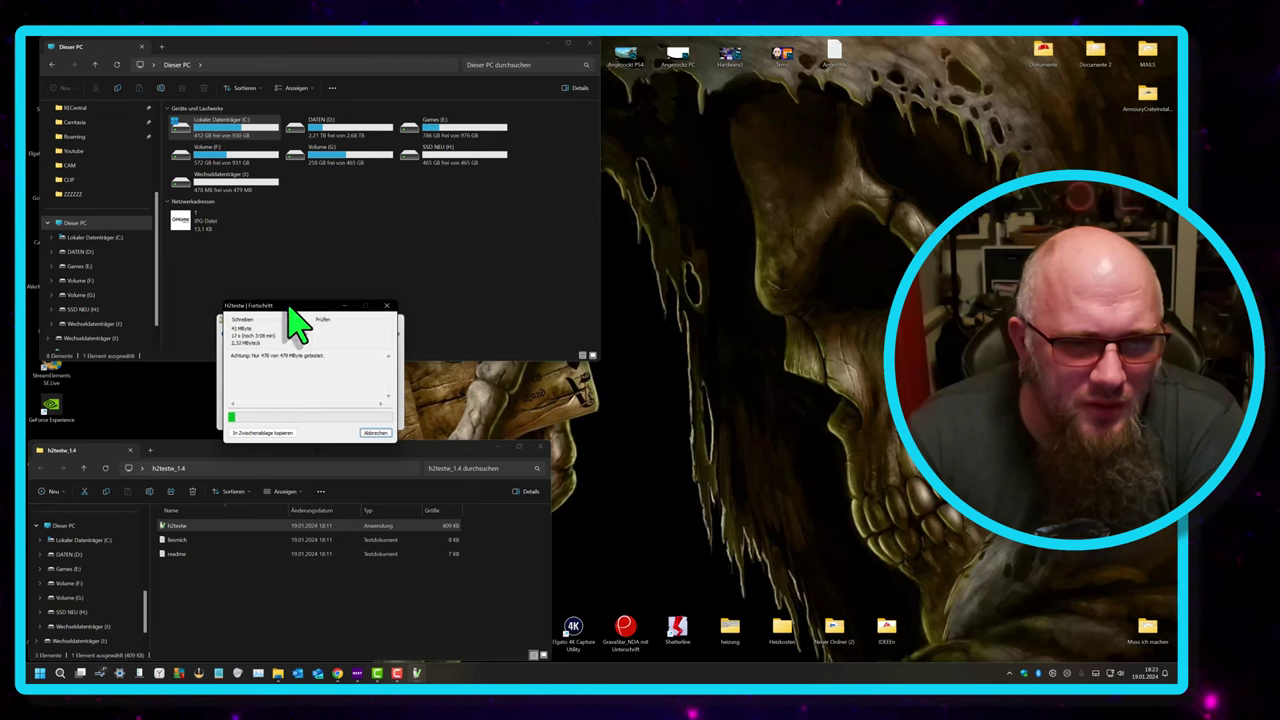
left_click_drag(291, 309, 281, 440)
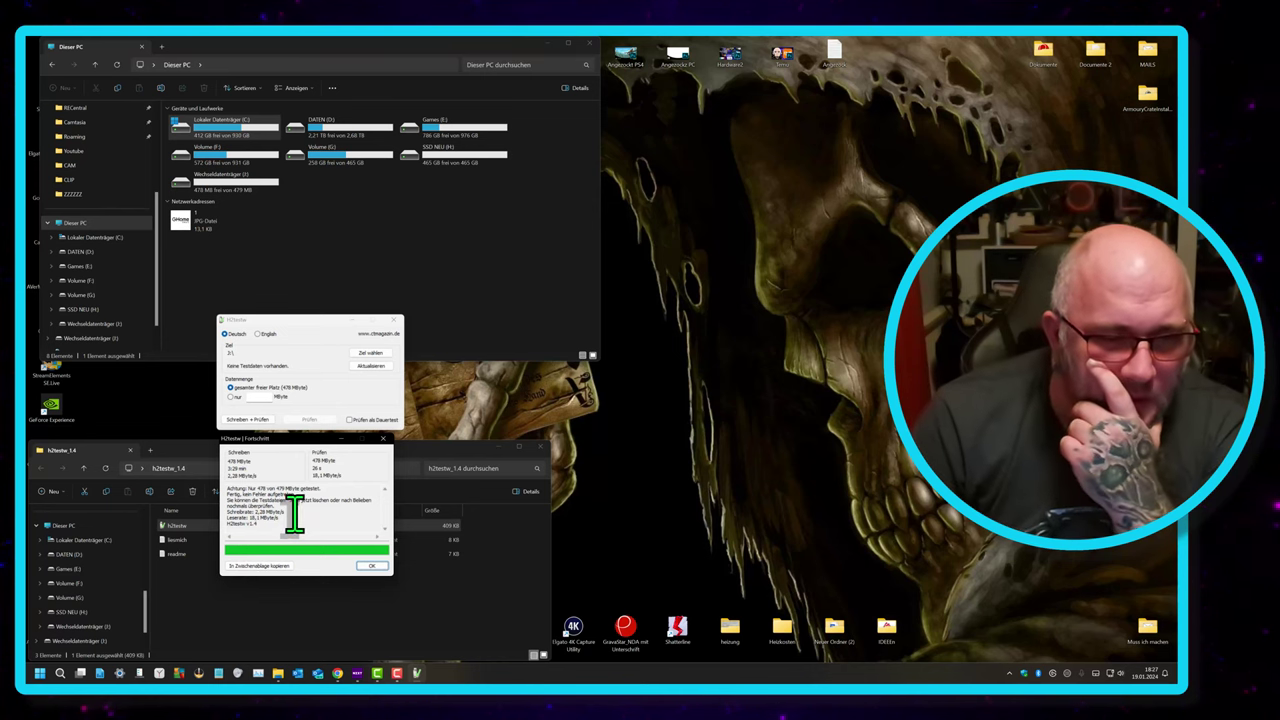
Copy the second test's results to the clipboard, then close the report and H2testw
left_click(282, 566)
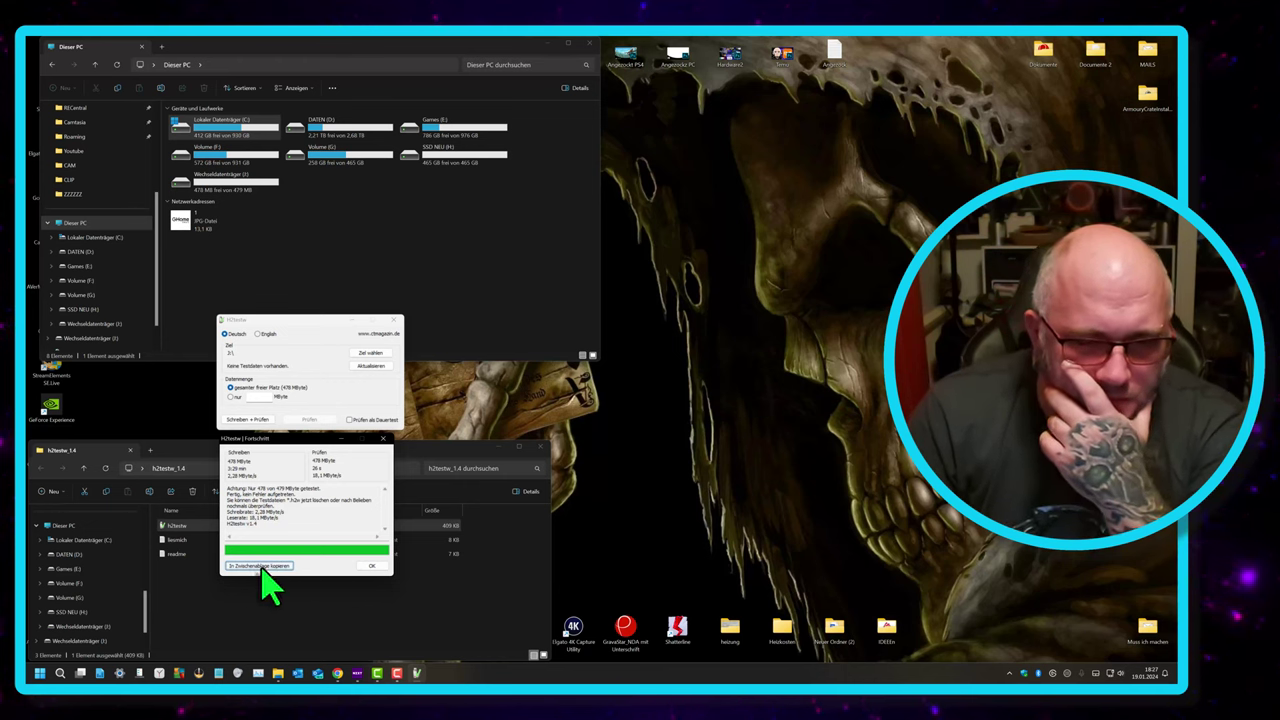
left_click_drag(277, 442, 294, 445)
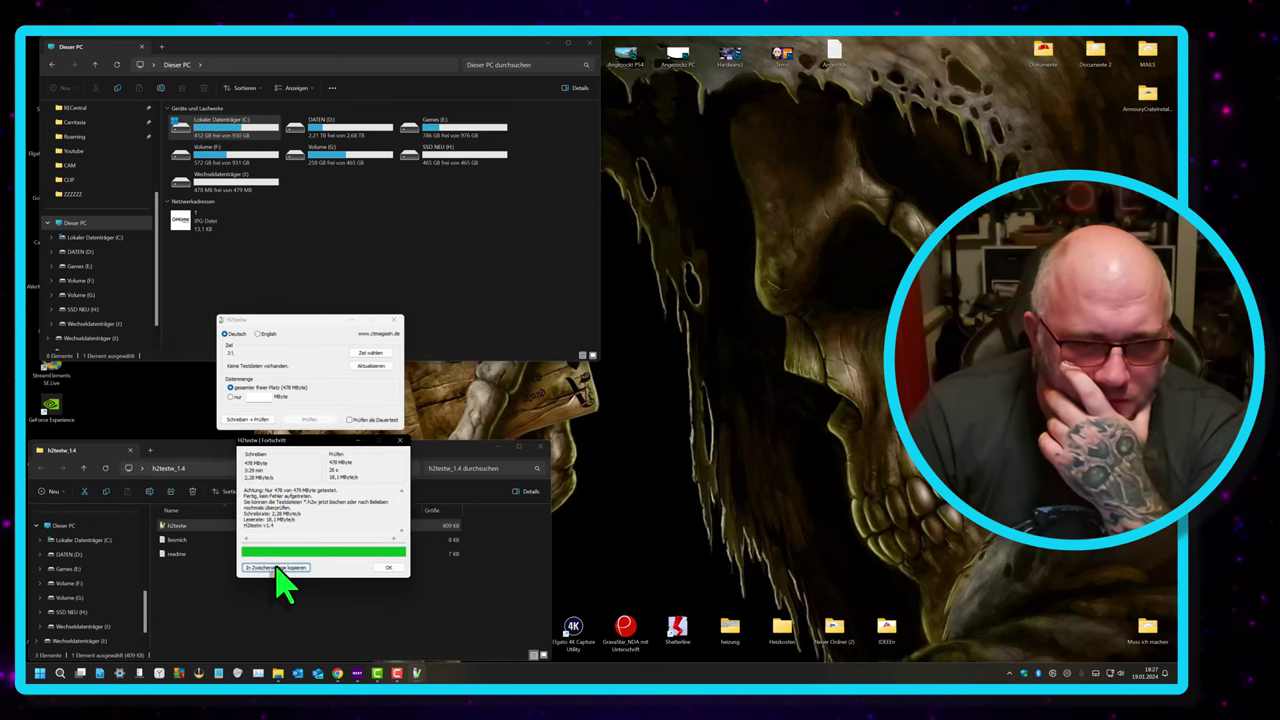
left_click(389, 567)
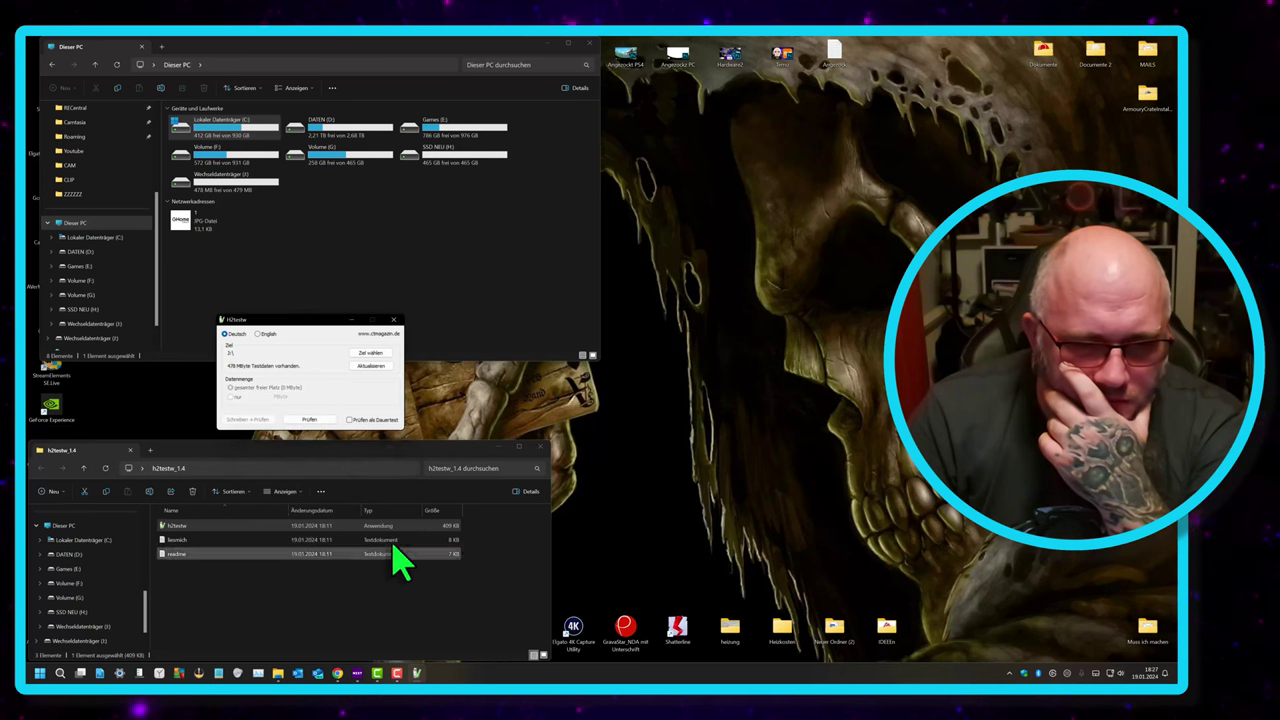
left_click(394, 321)
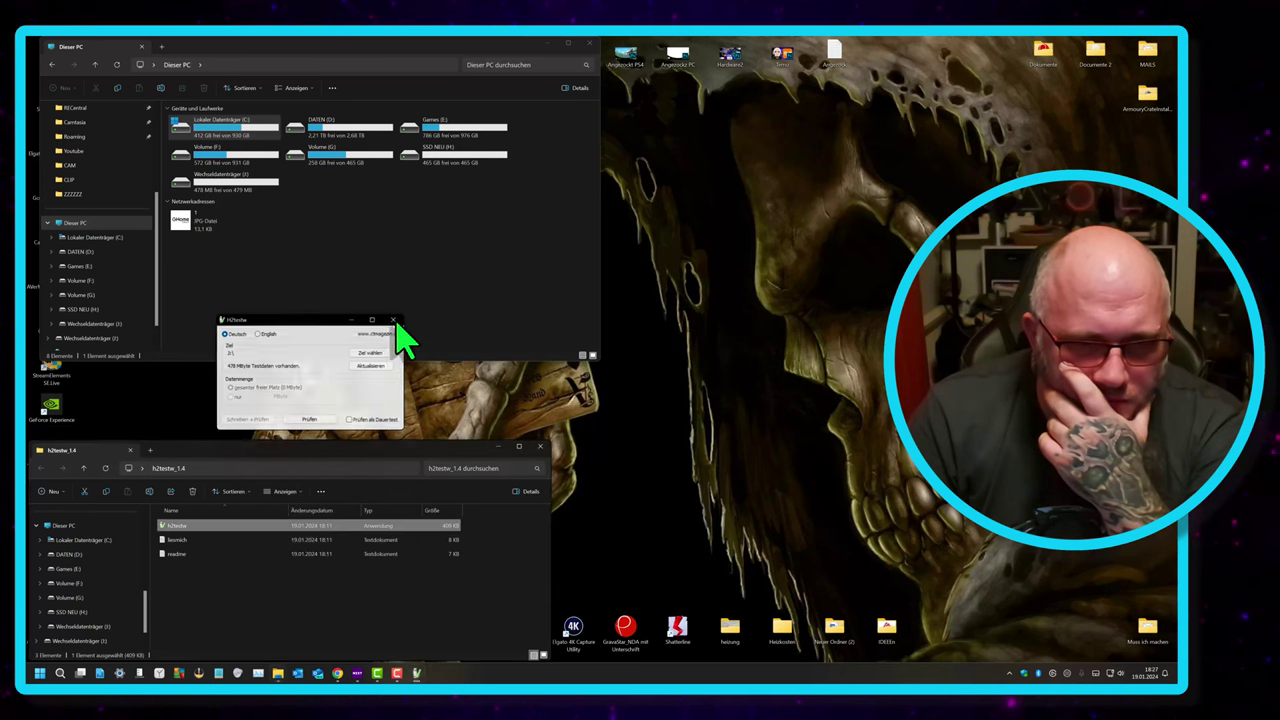
Open the readme file from the h2testw_1.4 folder and look through its notes on typical errors and the test data format
left_click(197, 555)
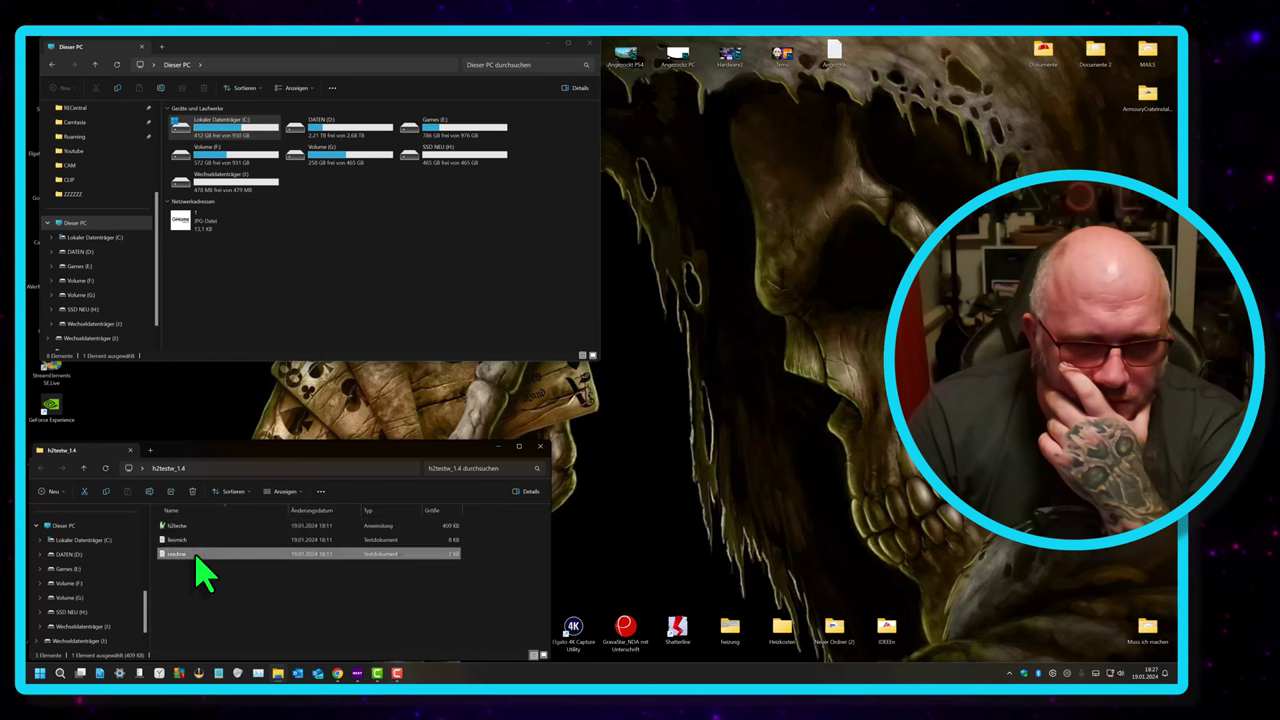
double_click(197, 556)
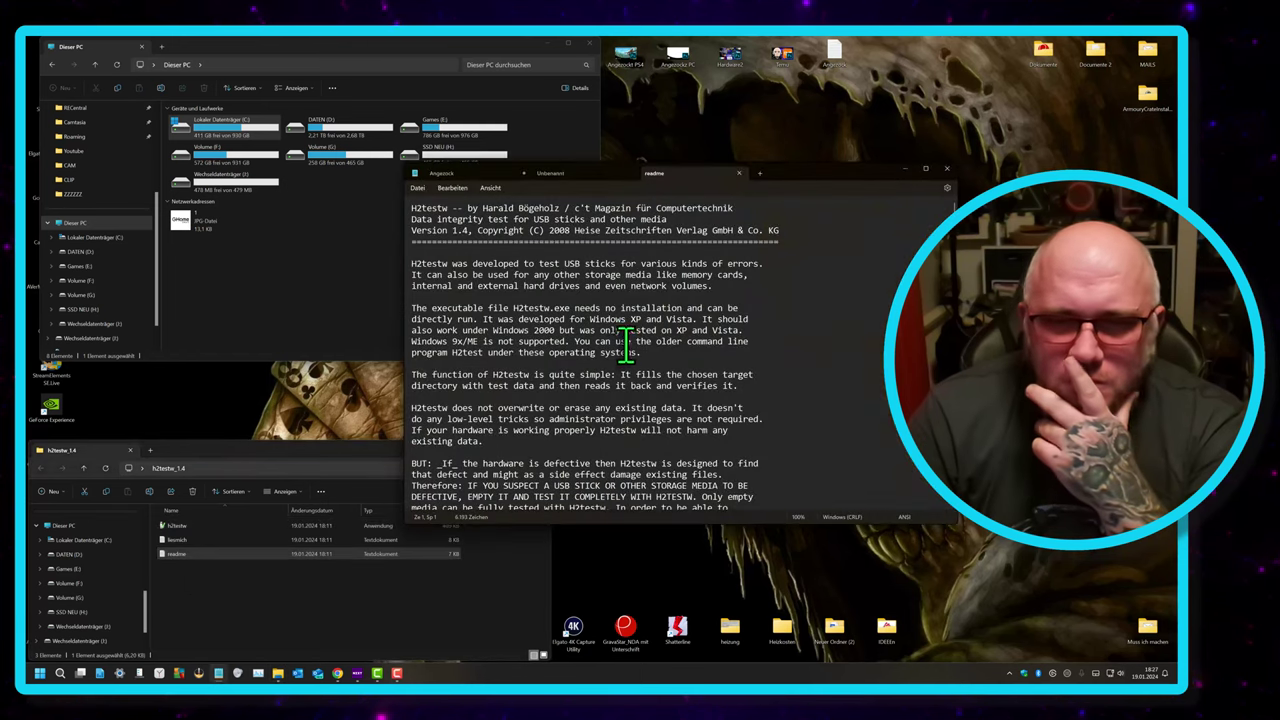
scroll(604, 378, "down", 3)
scroll(606, 382, "down", 20)
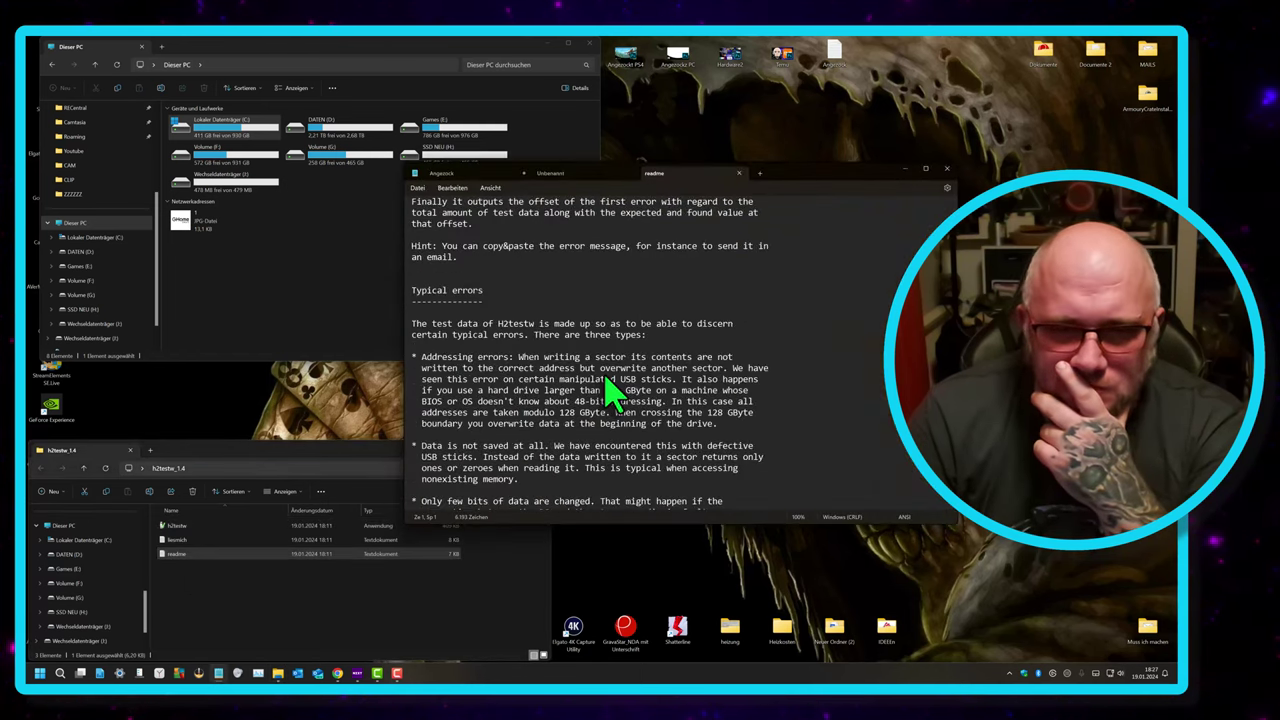
scroll(609, 388, "up", 8)
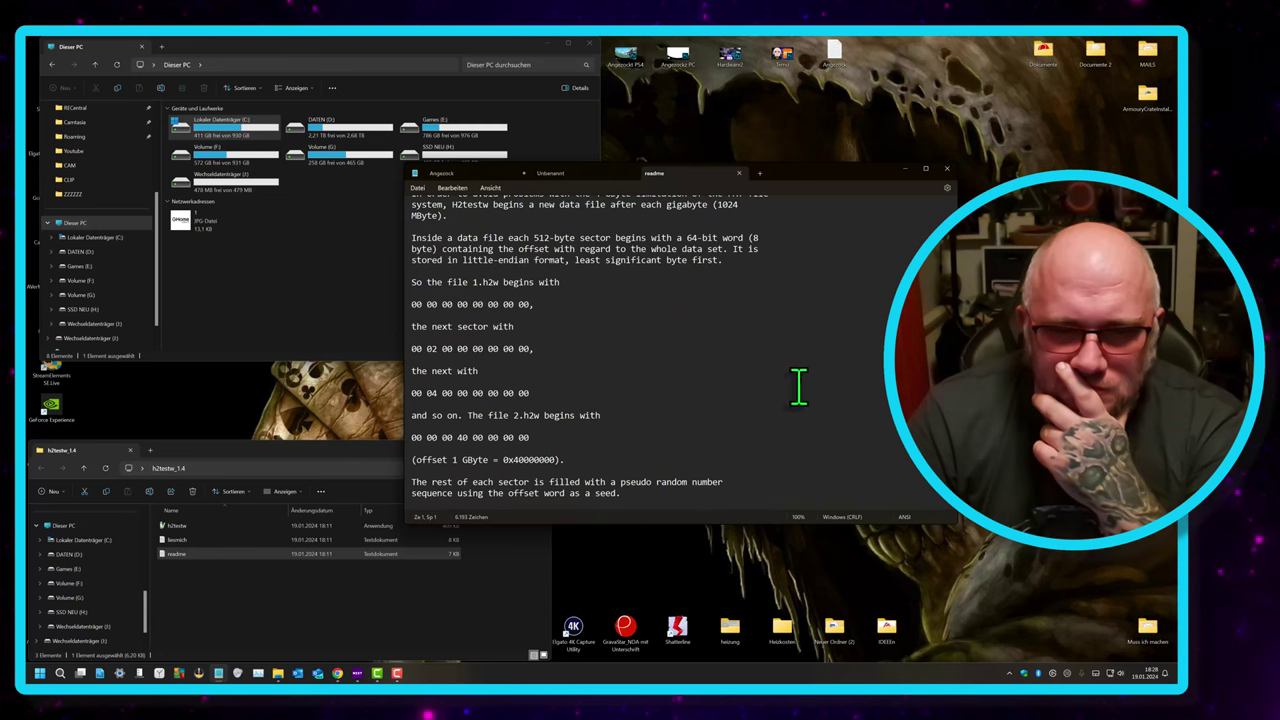
Close the readme, open the German liesmich file from the h2testw_1.4 folder, and look through its usage, error and test data sections before closing it
scroll(654, 357, "up", 3)
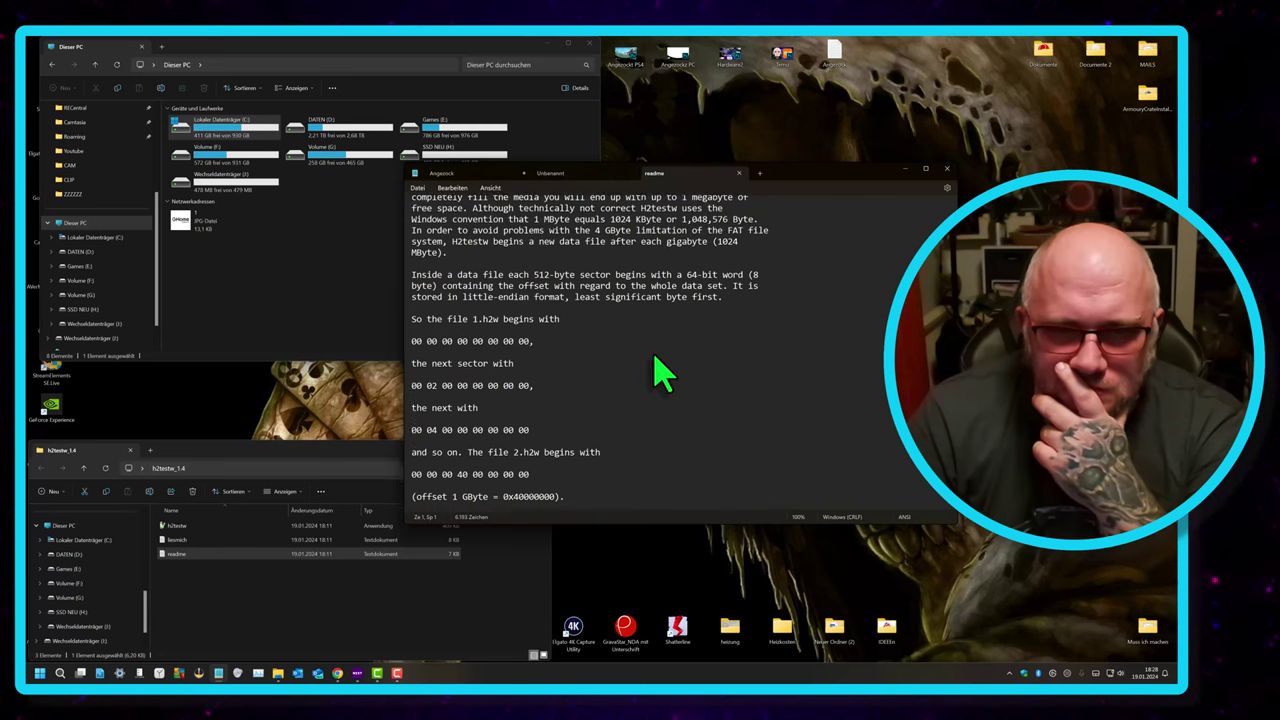
left_click(946, 171)
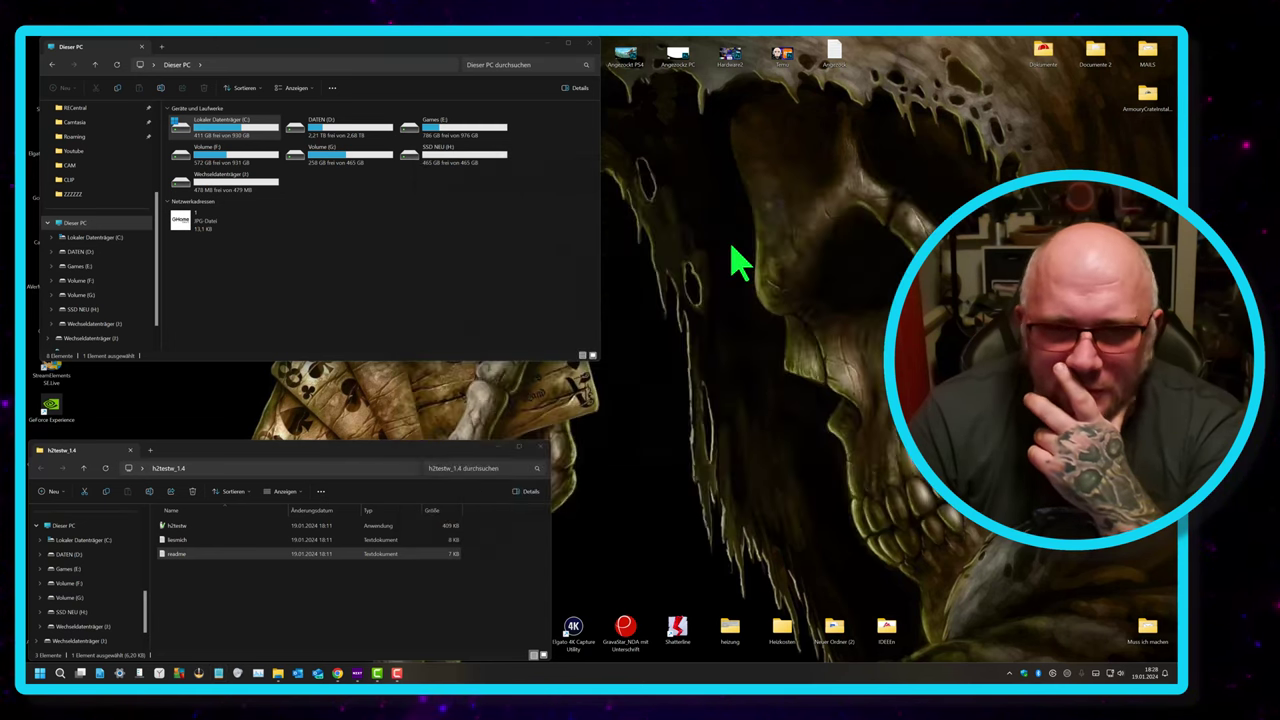
double_click(212, 539)
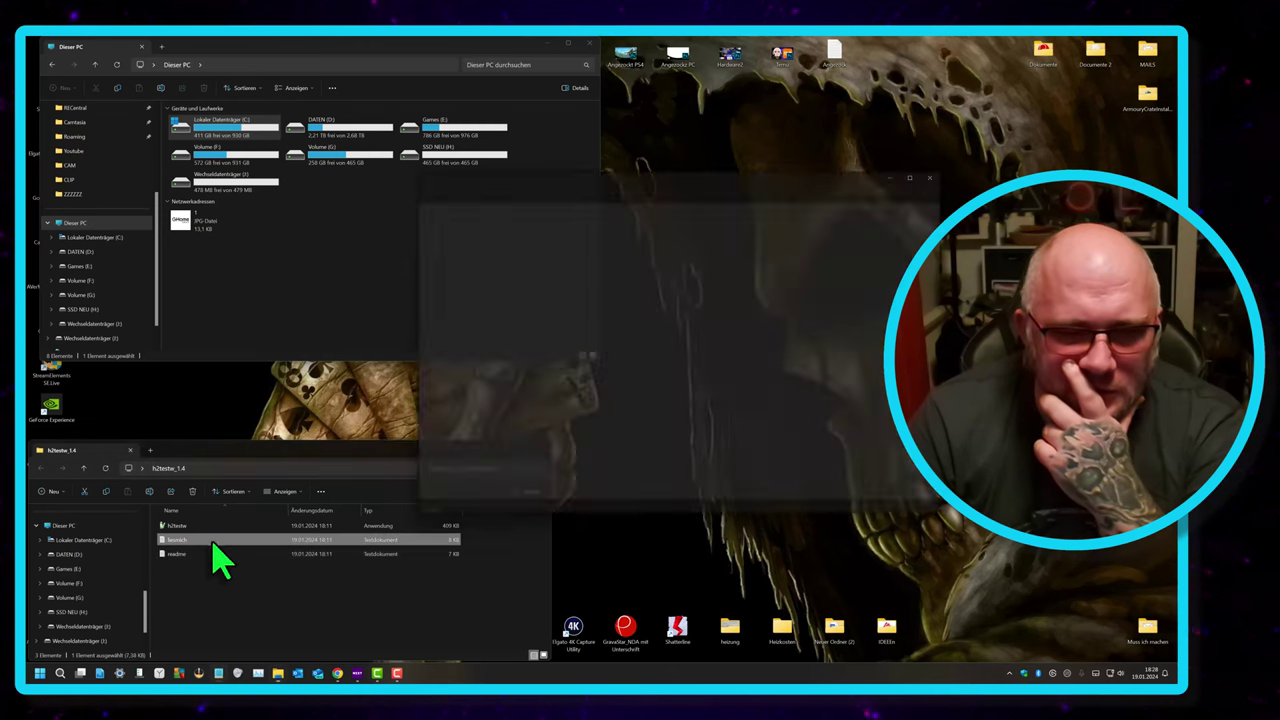
scroll(558, 385, "down", 20)
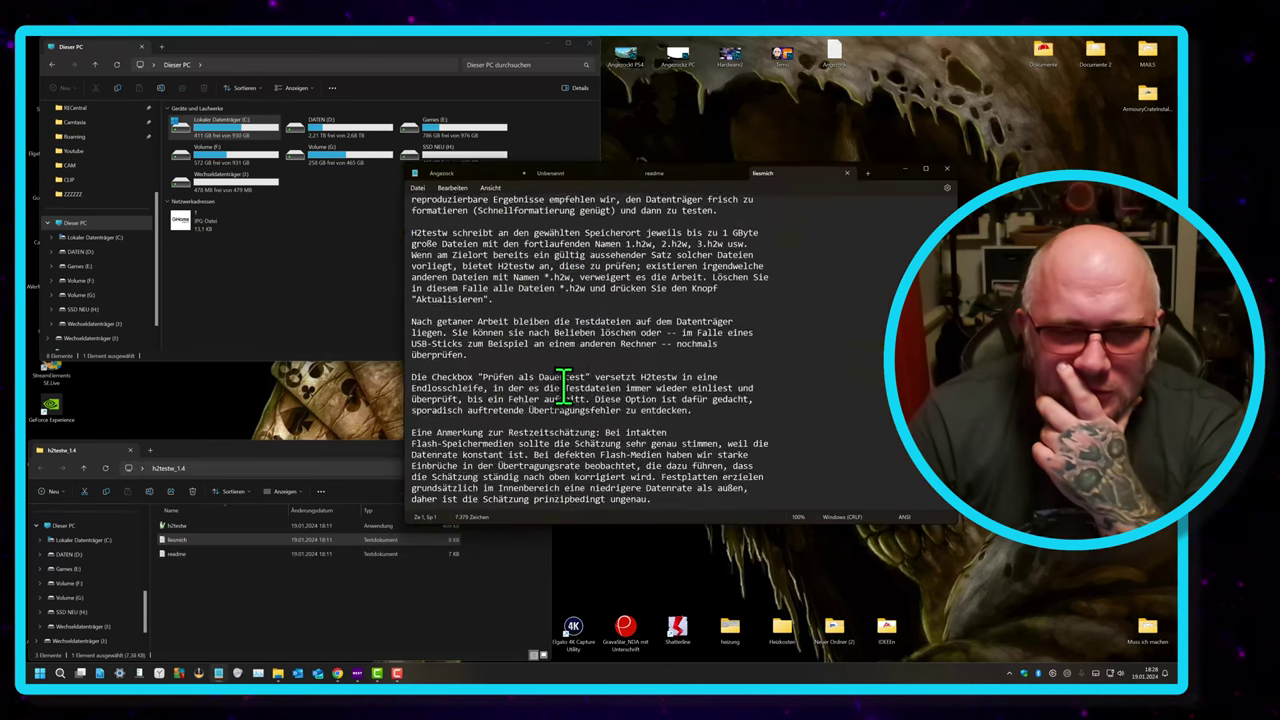
scroll(562, 390, "down", 15)
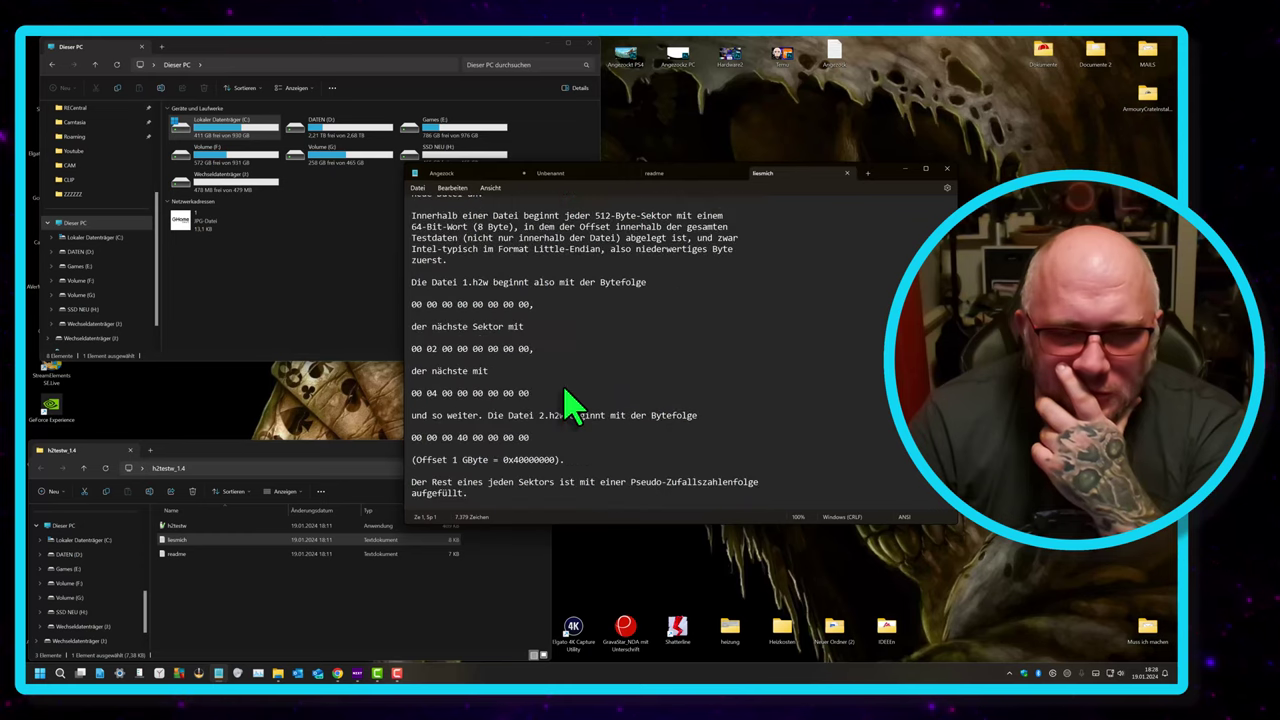
scroll(566, 400, "up", 10)
scroll(571, 400, "down", 7)
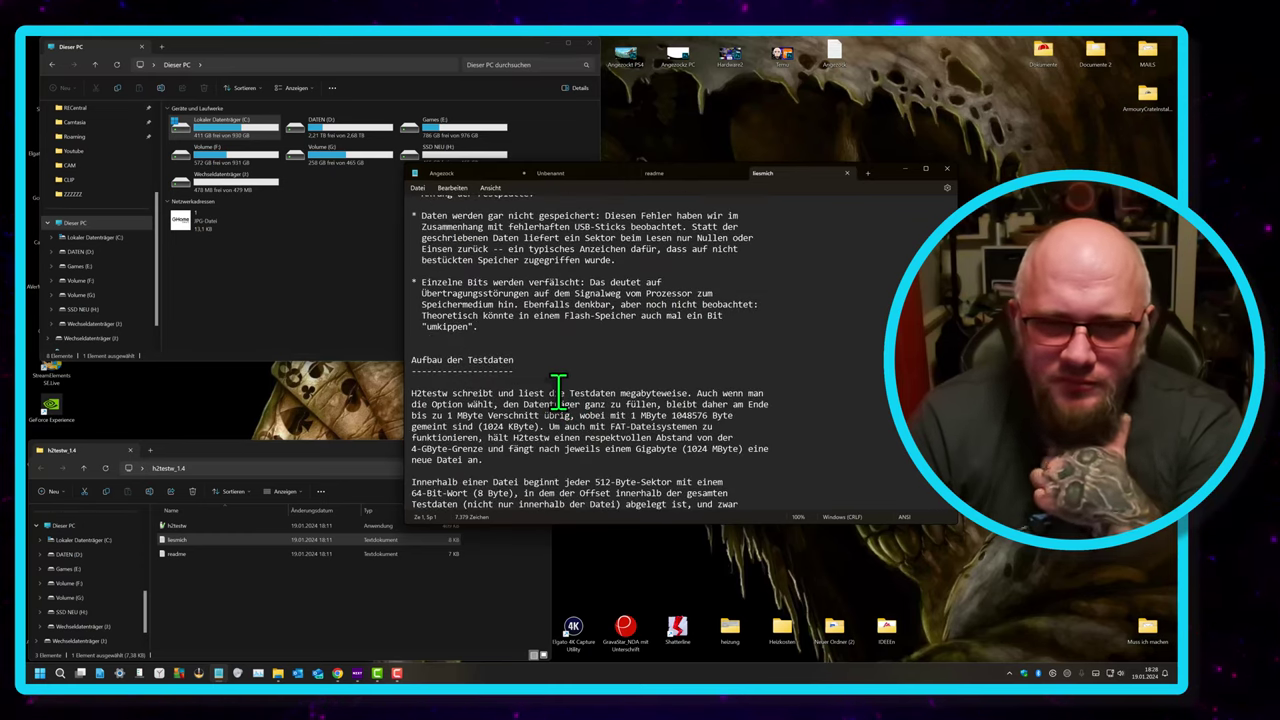
scroll(560, 395, "down", 4)
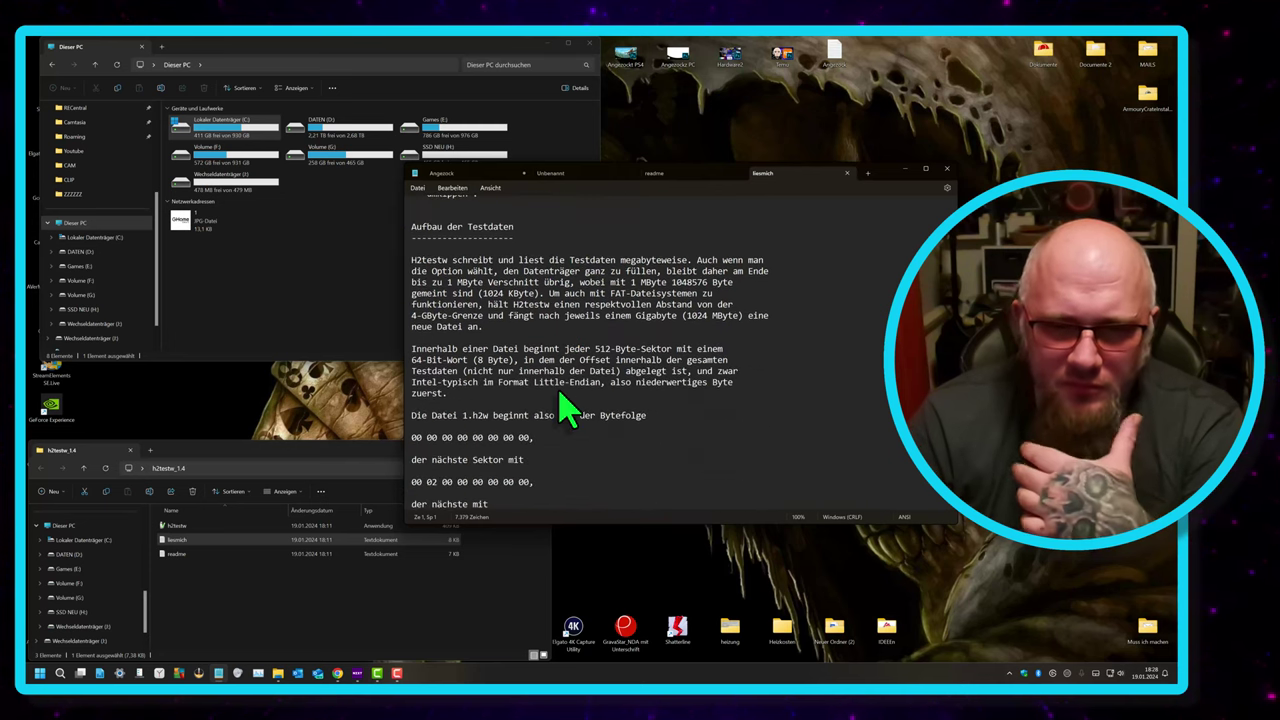
scroll(566, 410, "down", 4)
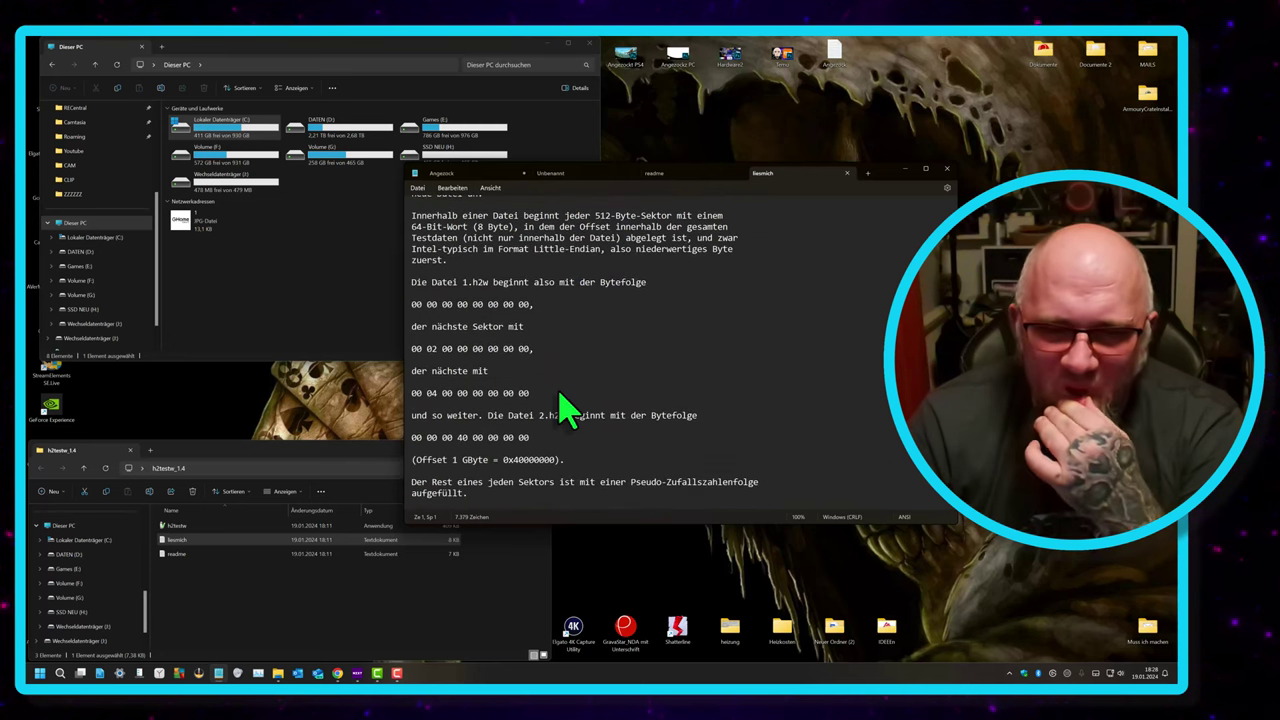
scroll(671, 391, "up", 8)
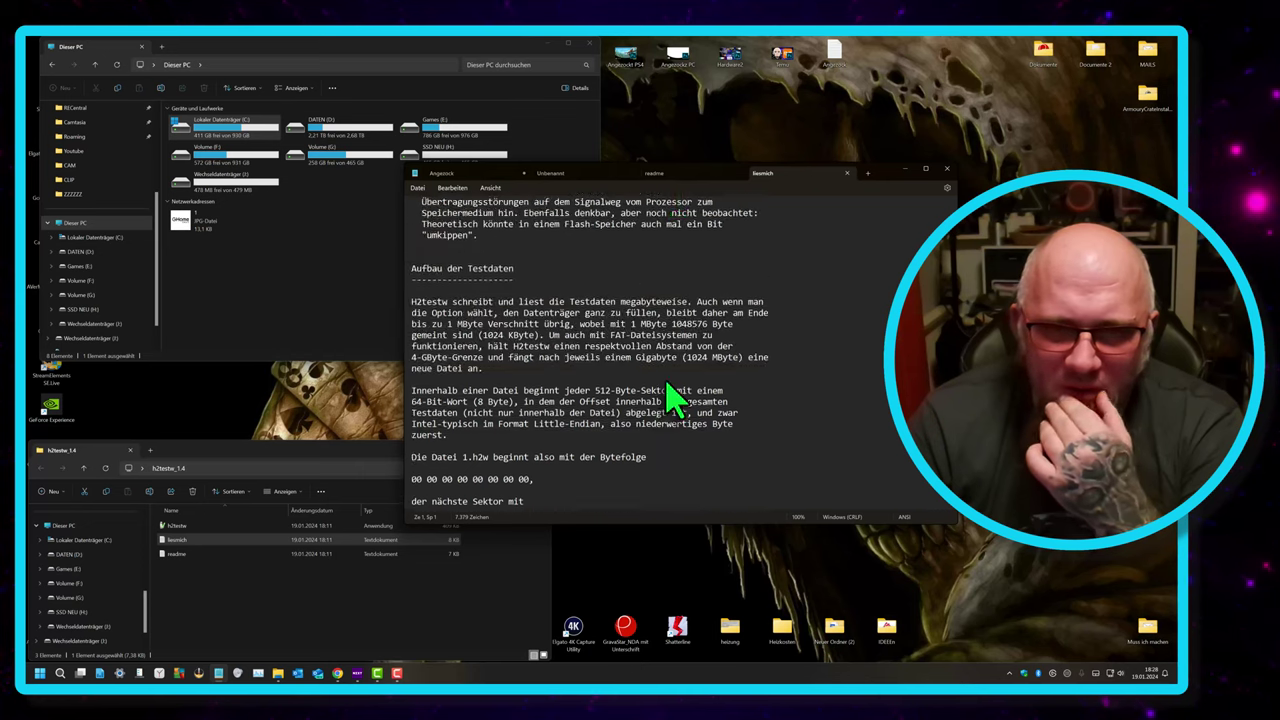
left_click(946, 172)
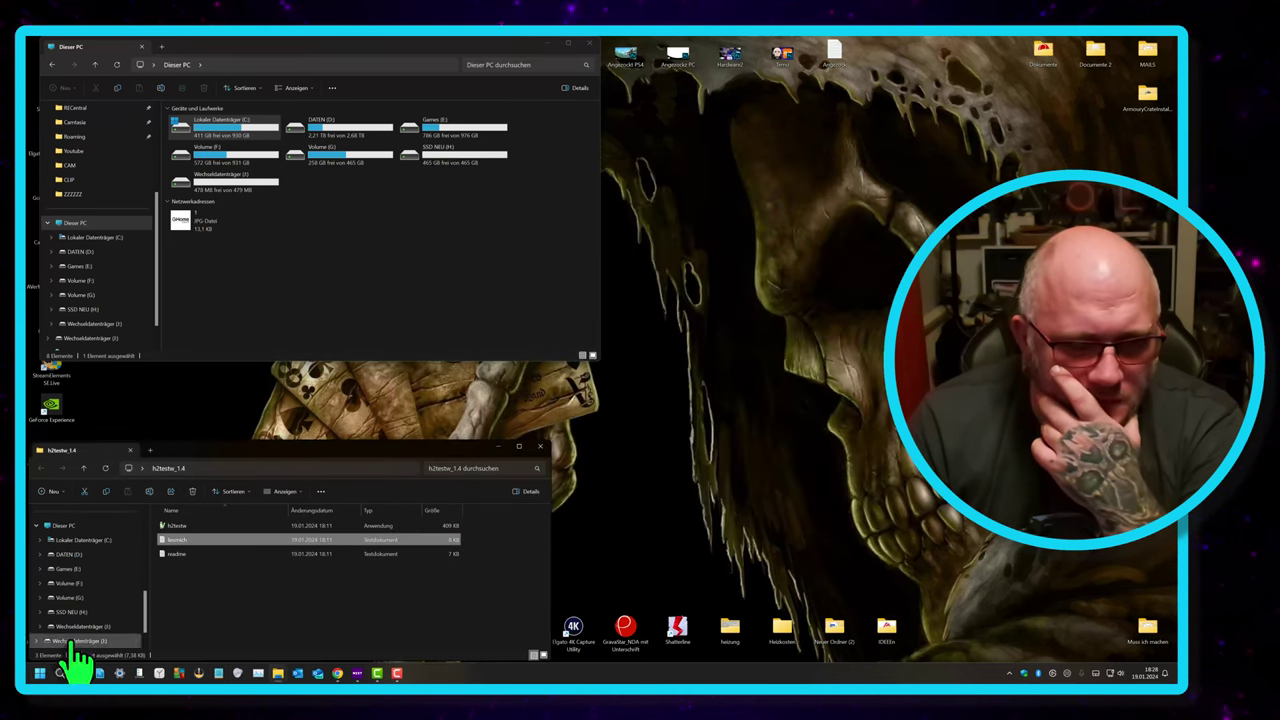
Close the h2testw_1.4 folder window, reopen the folder from the desktop and place its window below the Dieser PC window
left_click(245, 600)
right_click(245, 600)
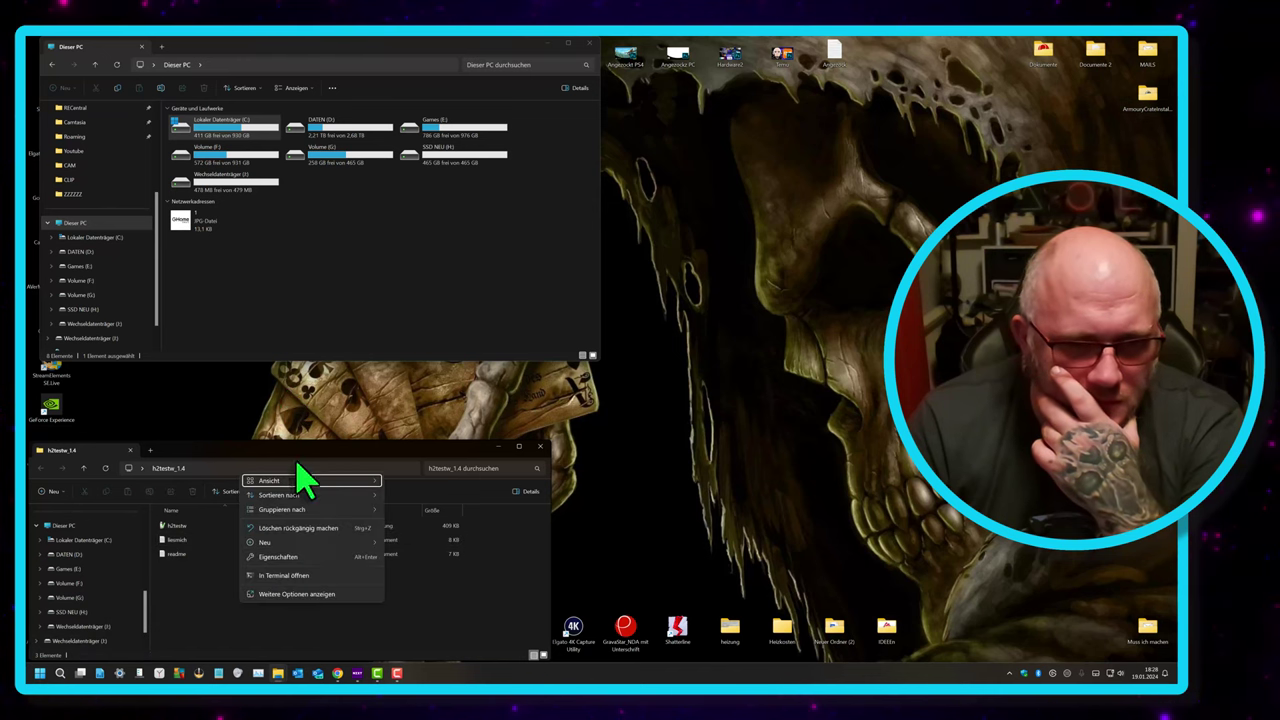
left_click(540, 447)
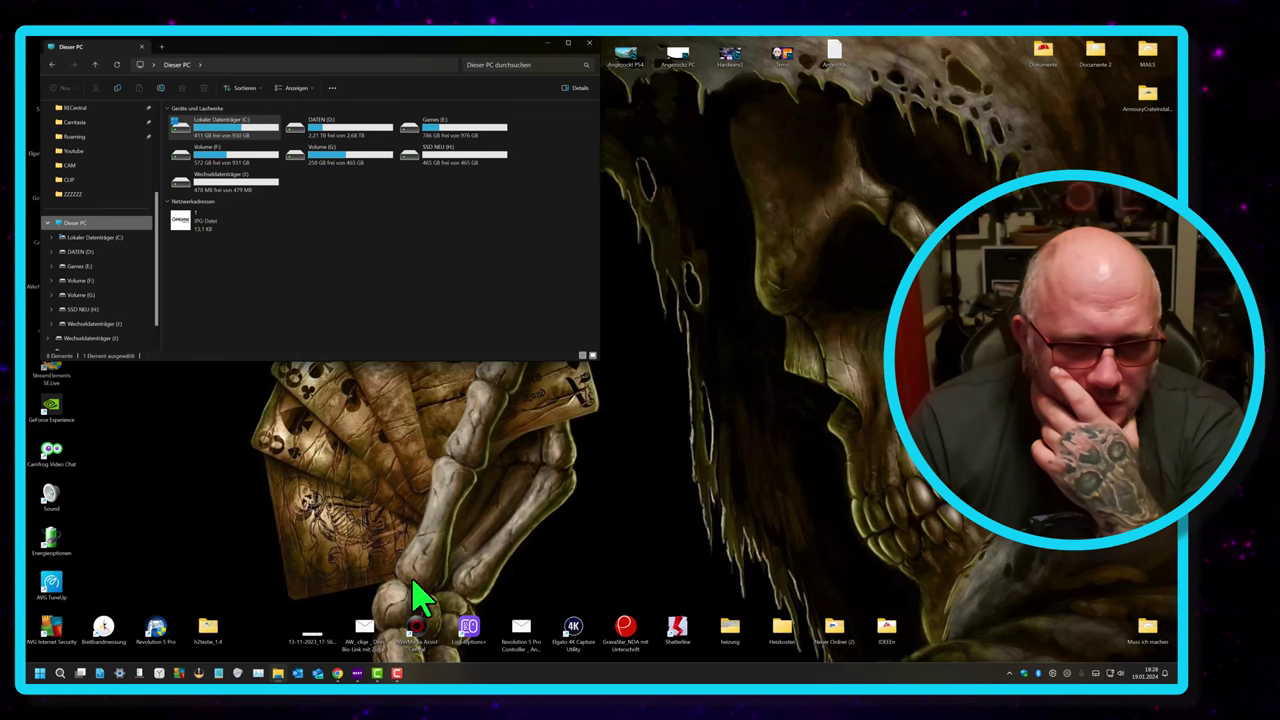
left_click(222, 634)
double_click(224, 632)
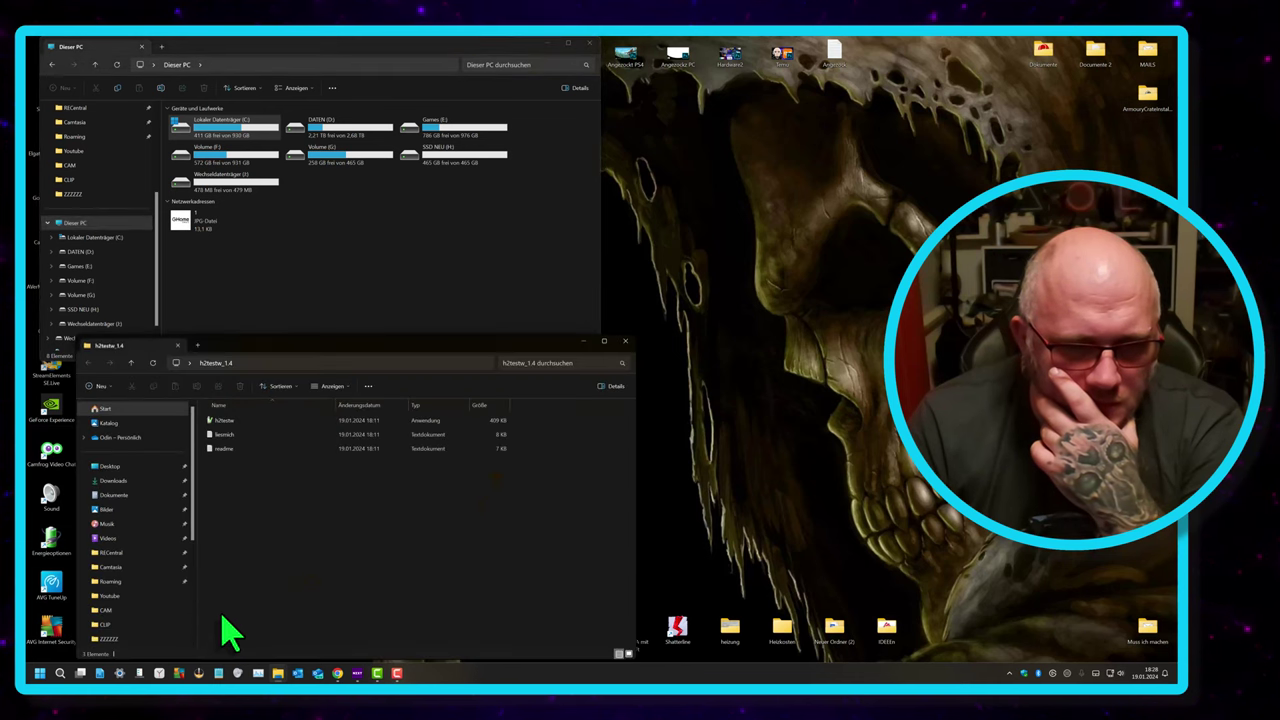
left_click_drag(260, 351, 214, 349)
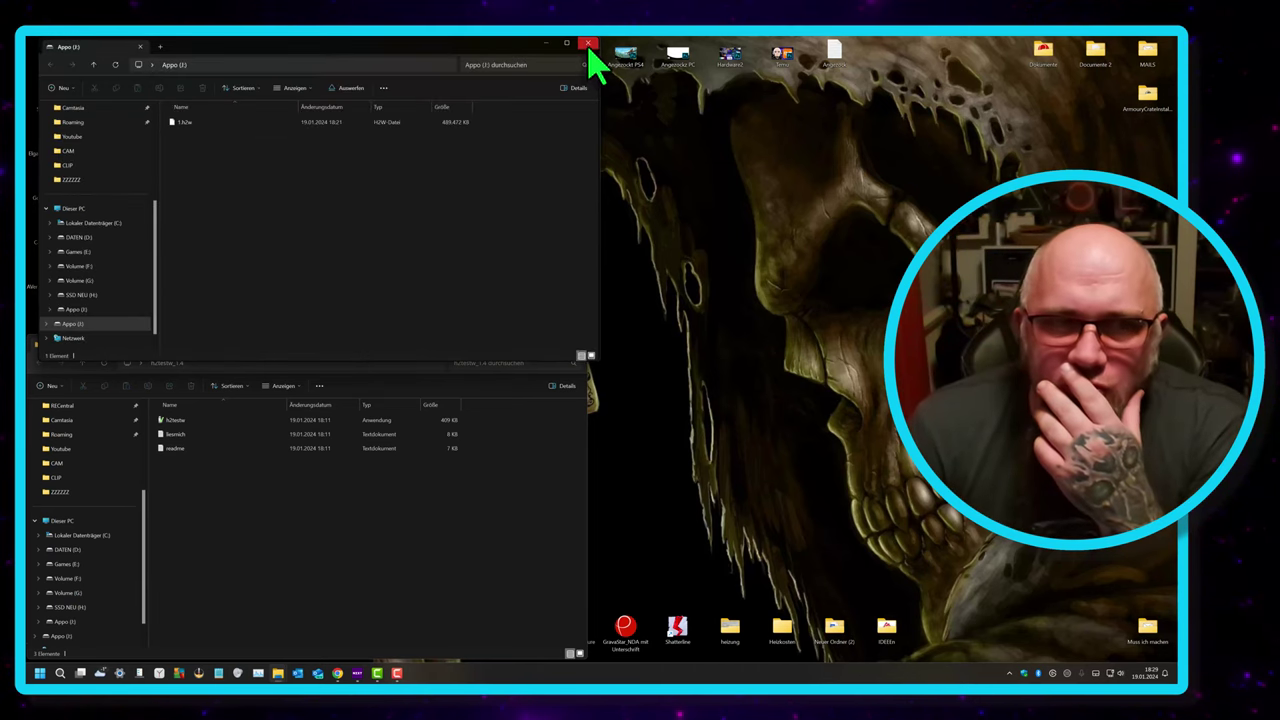
Try to open the 1.h2w test file on drive Appo (J:) with Editor, then close Editor
double_click(213, 124)
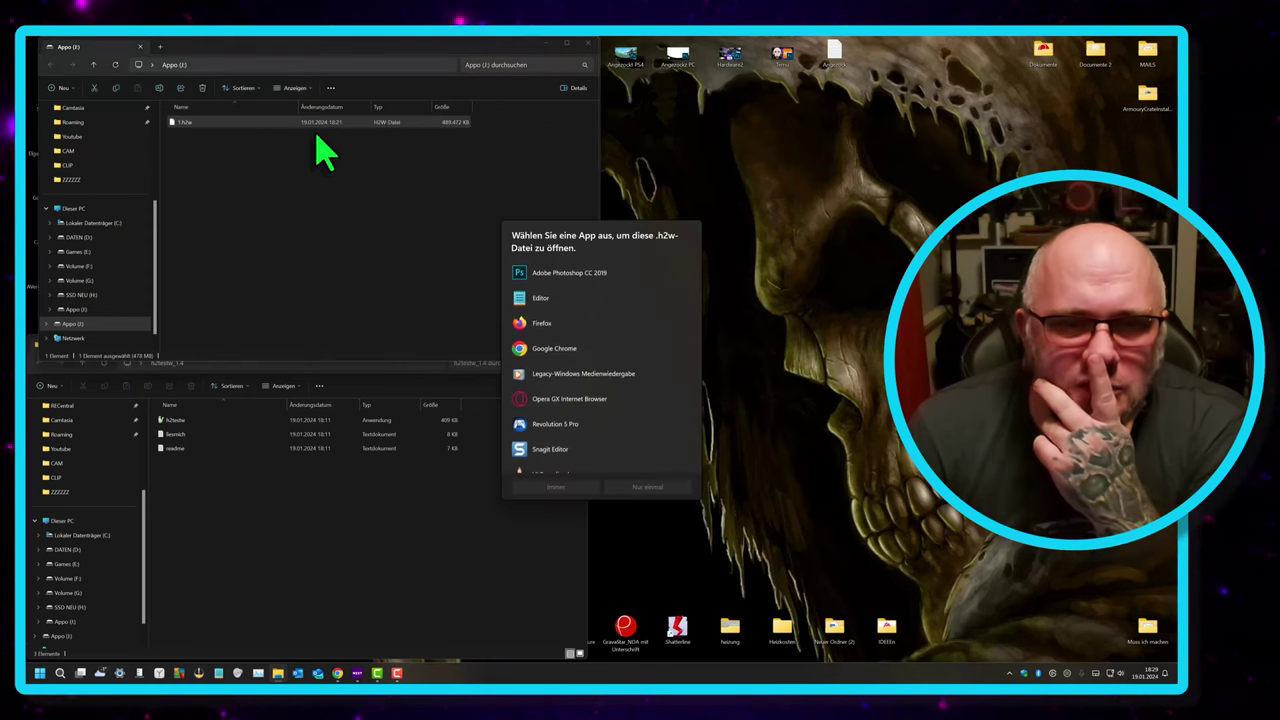
double_click(544, 304)
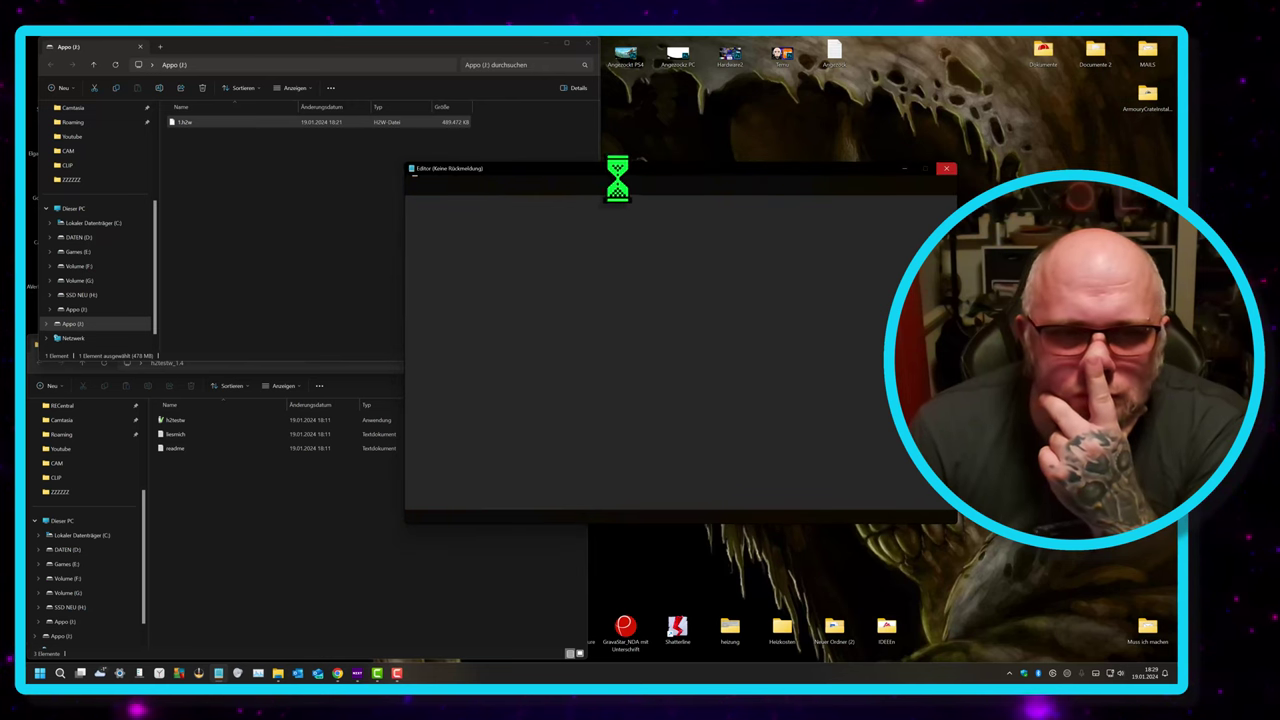
left_click(947, 180)
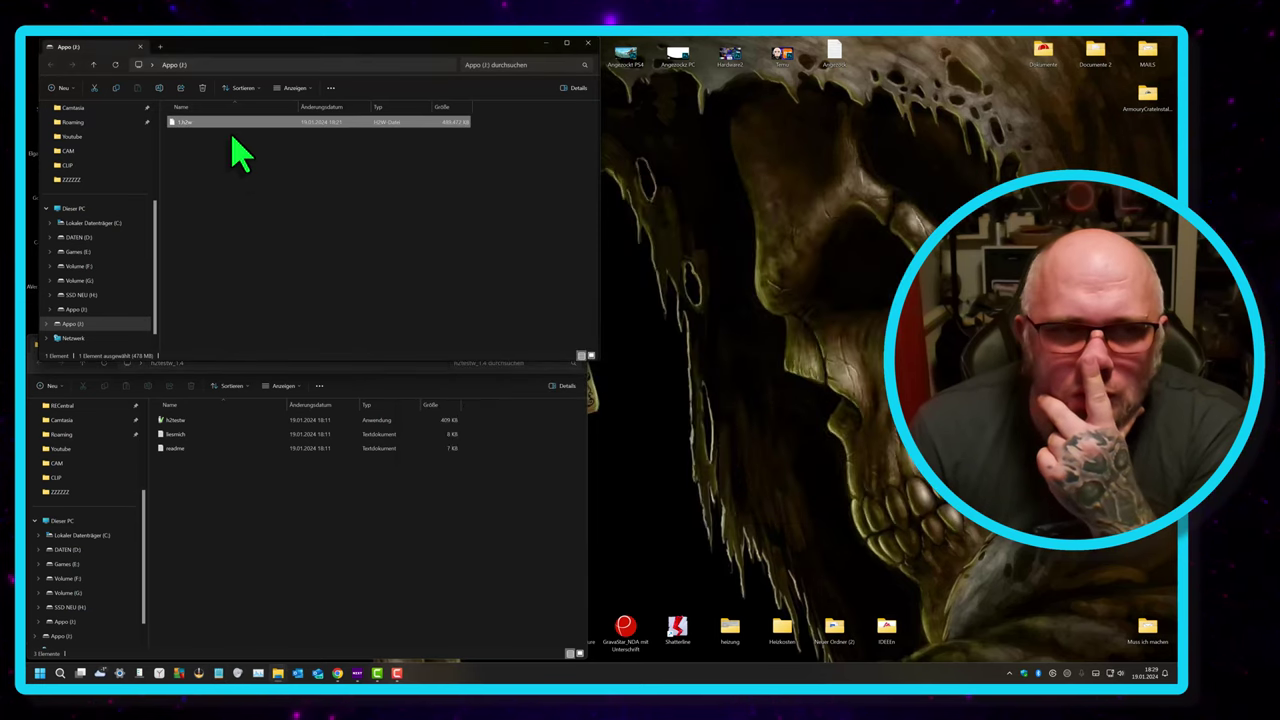
Set .h2w files to always open with the h2testw application from the Desktop's h2testw_1.4 folder, starting from 1.h2w on drive J:
double_click(226, 123)
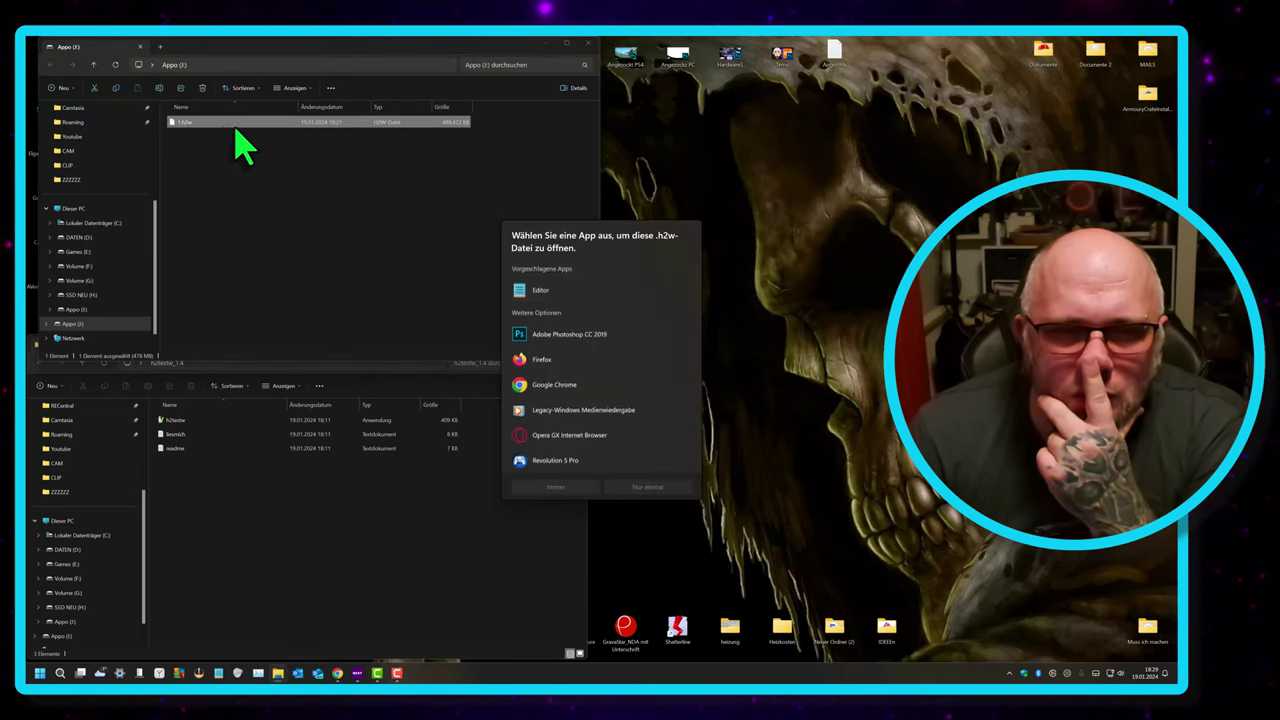
scroll(597, 355, "down", 2)
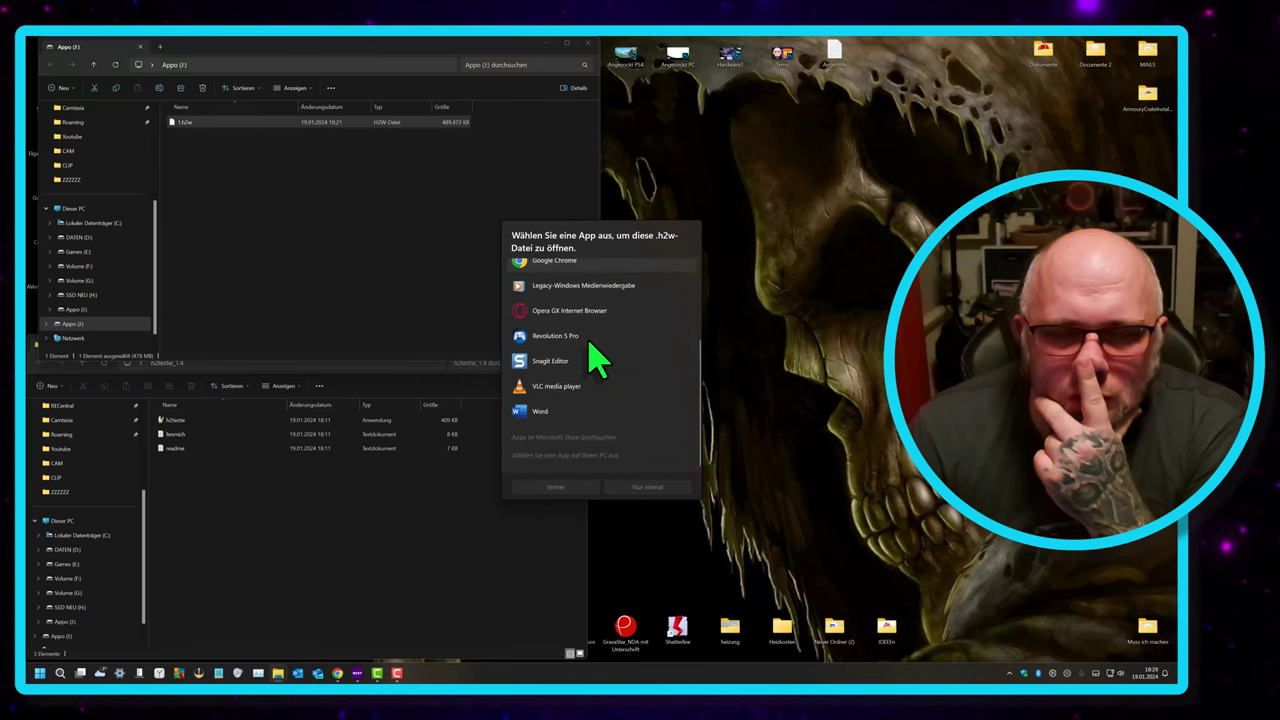
left_click(600, 456)
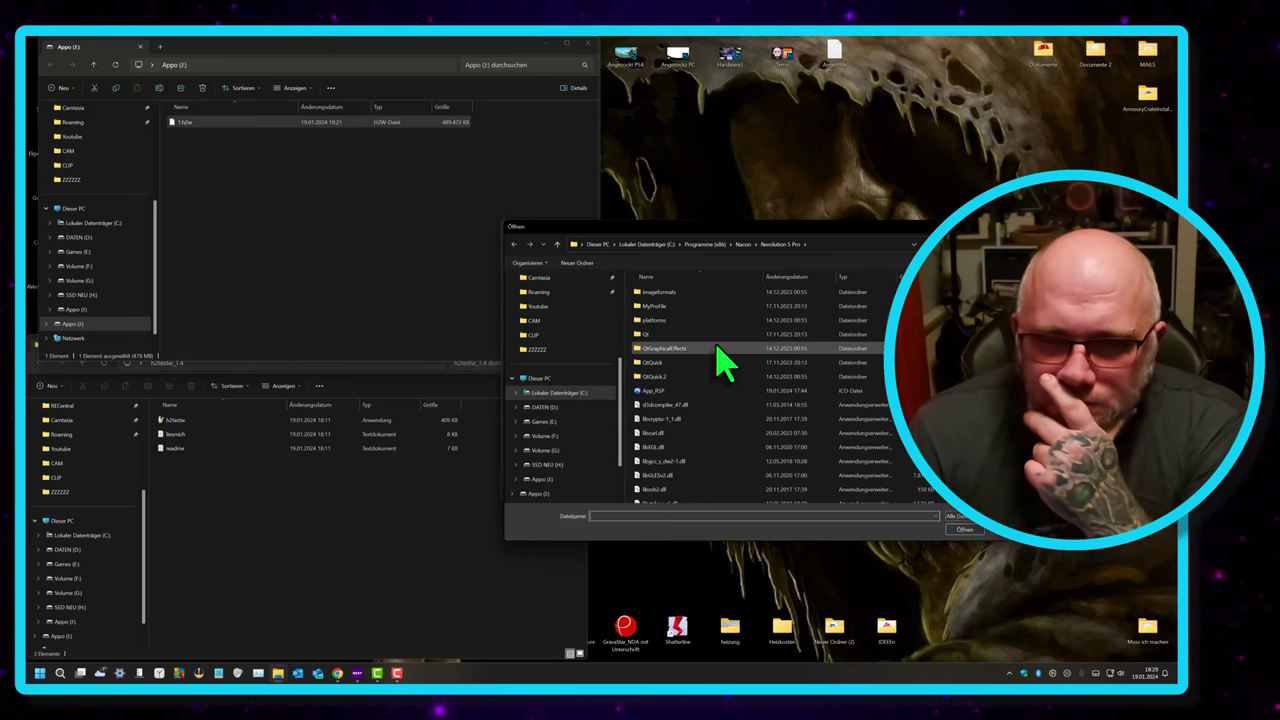
left_click(555, 381)
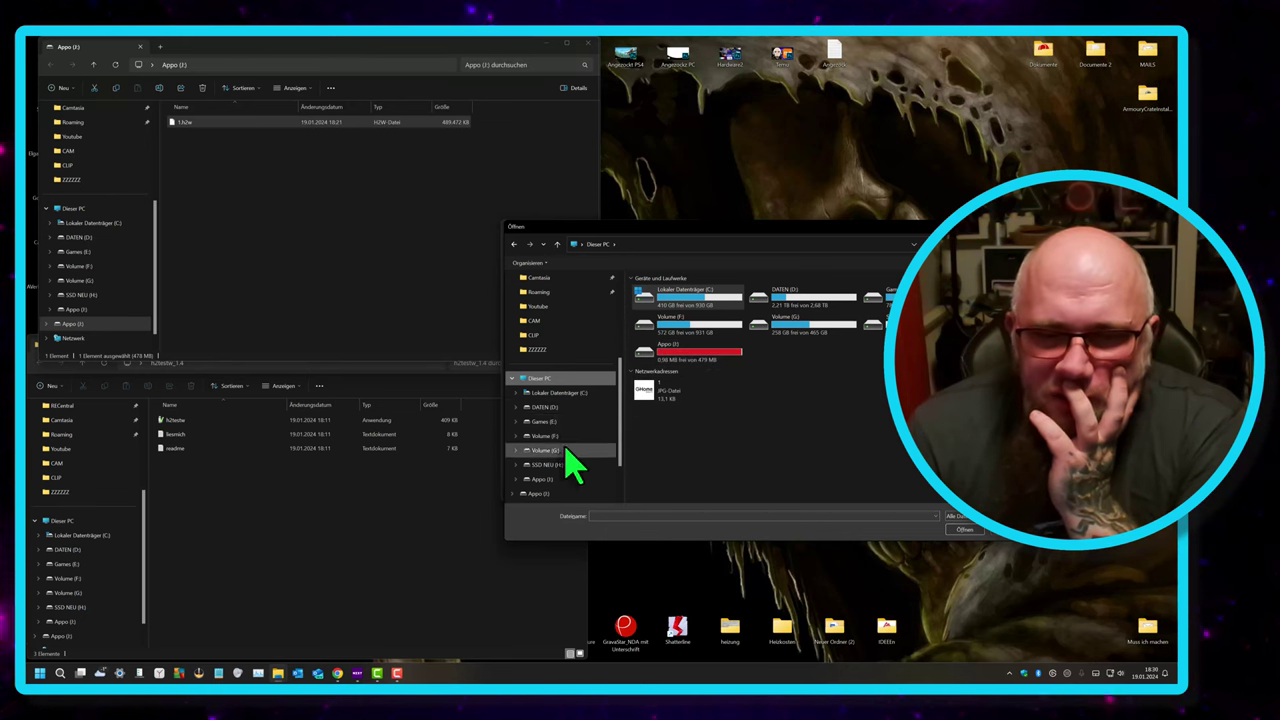
scroll(568, 458, "up", 3)
left_click(565, 322)
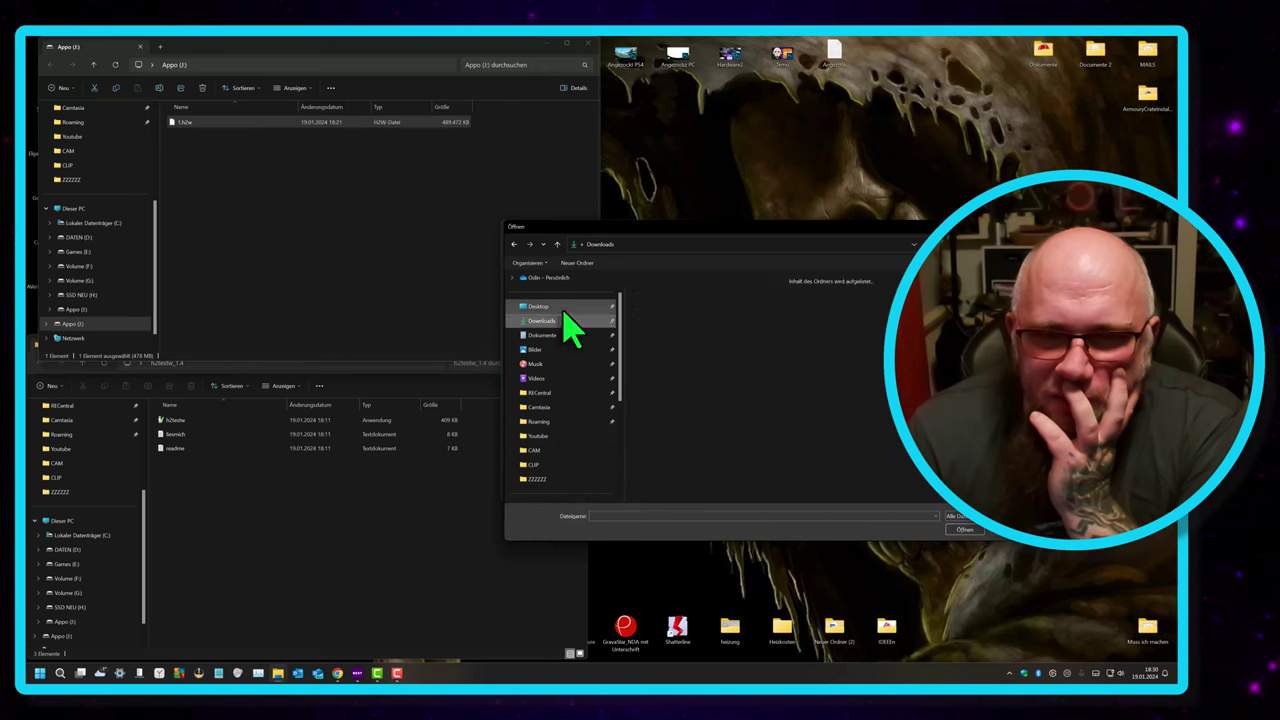
left_click(563, 306)
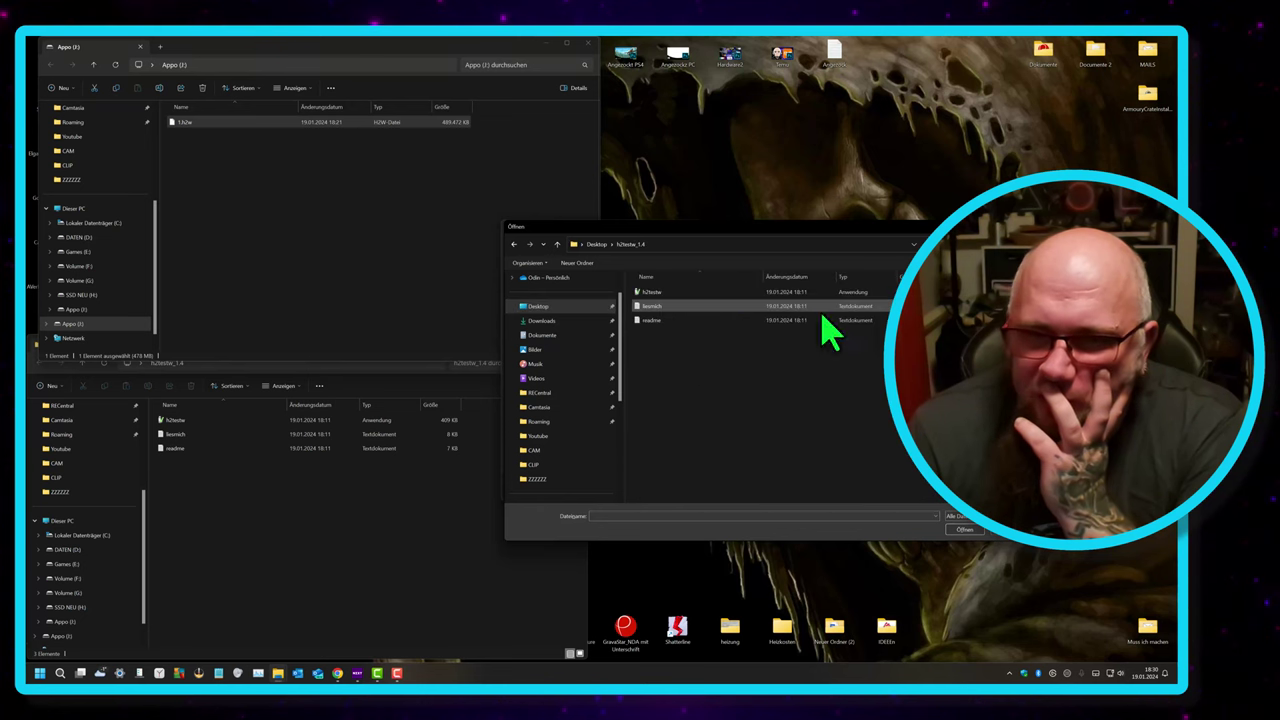
double_click(678, 294)
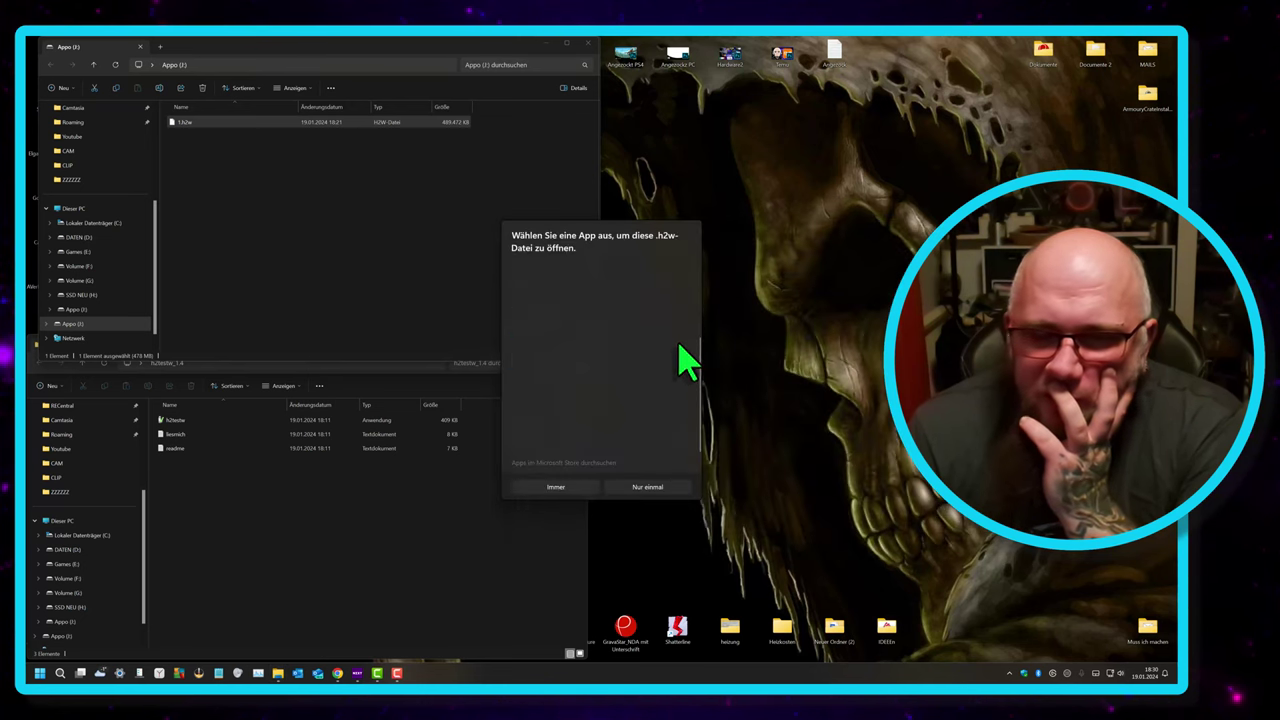
left_click(563, 487)
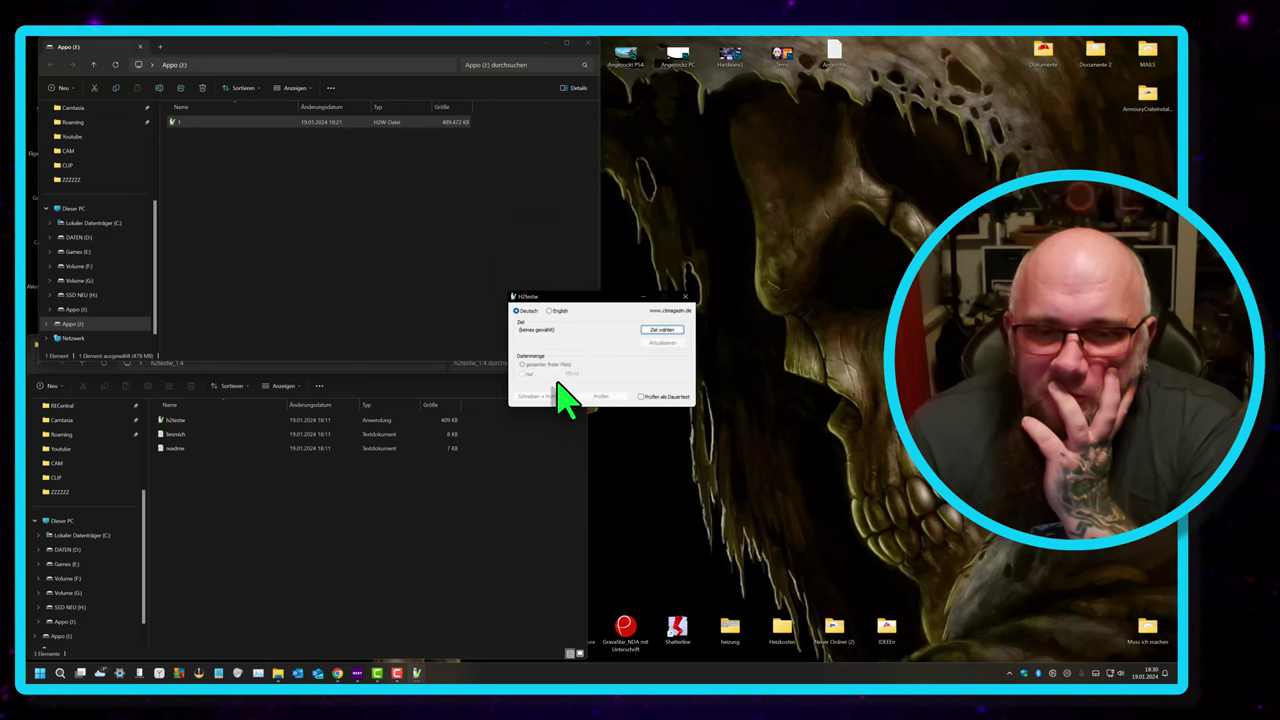
Choose the drive Appo (J:) under Dieser PC as the H2testw target
left_click(656, 331)
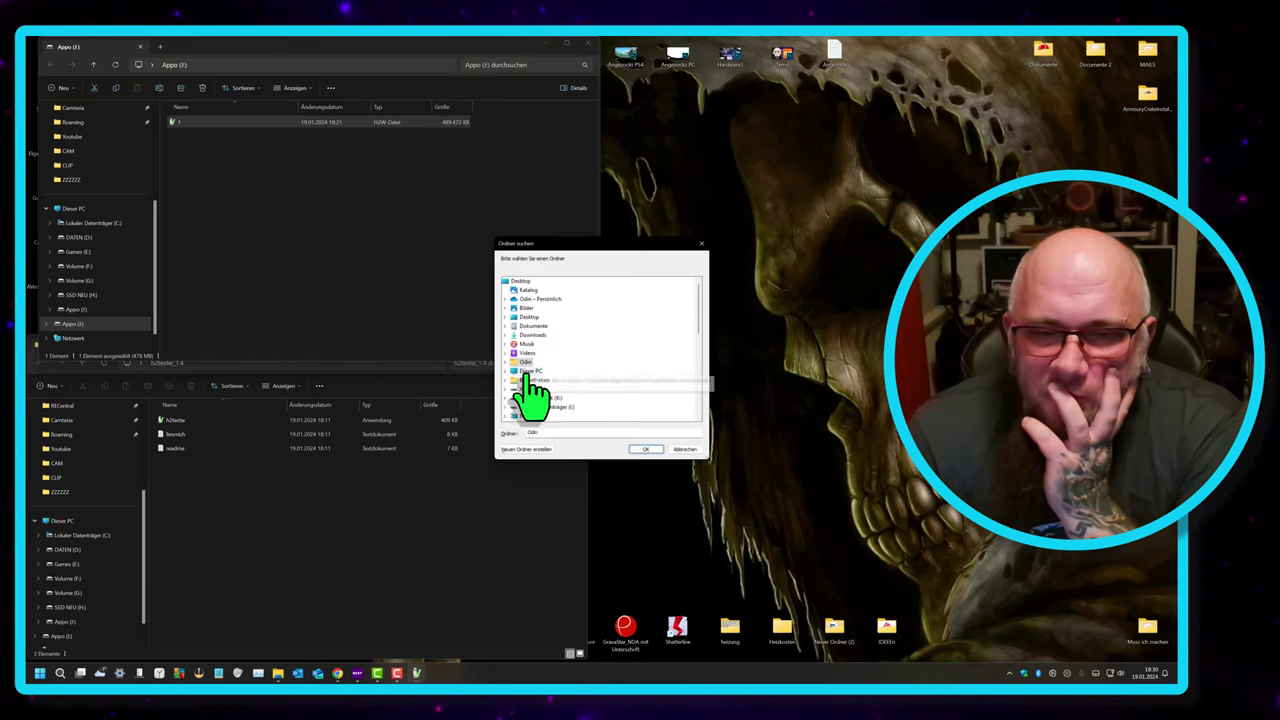
left_click(531, 376)
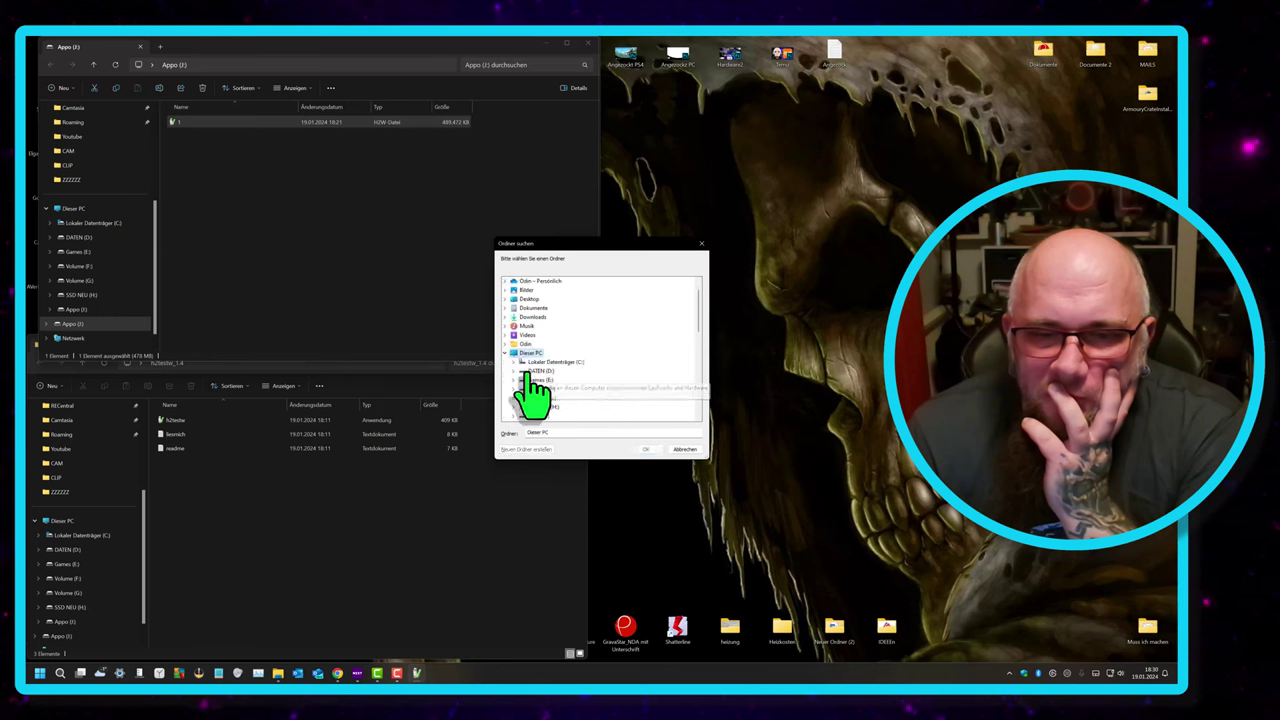
left_click(545, 424)
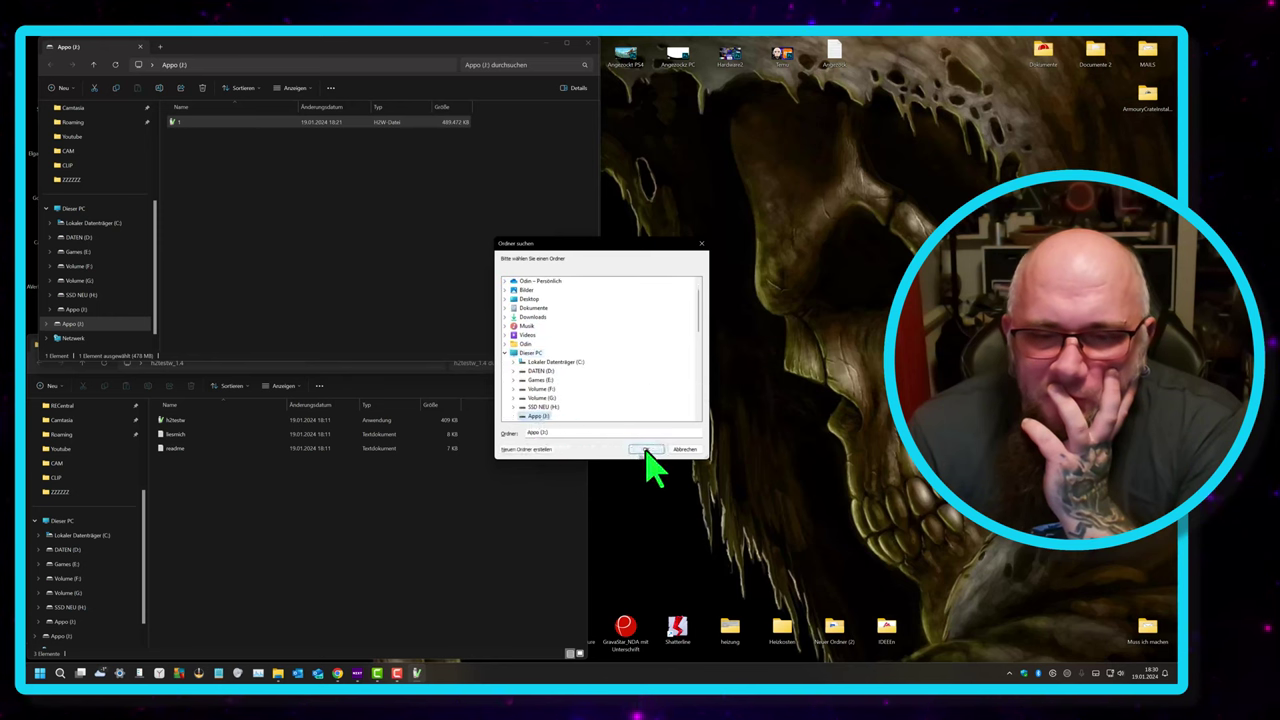
left_click(645, 450)
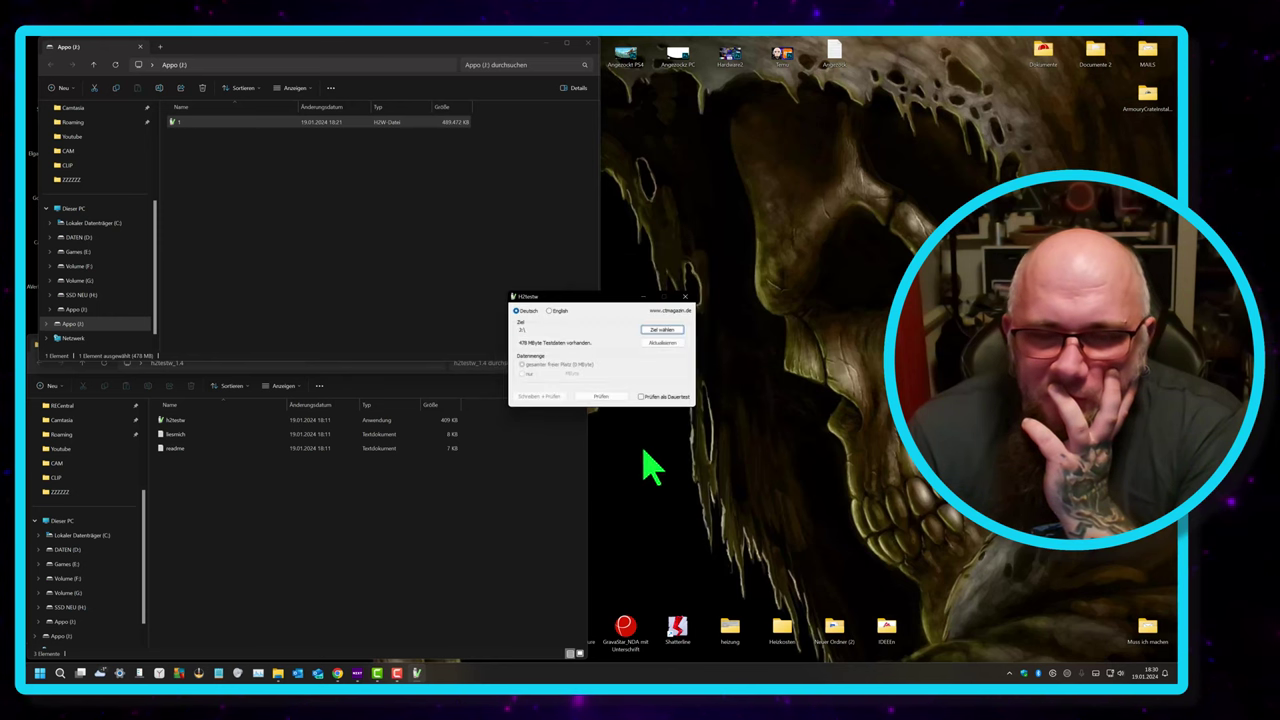
Run the verify-only test on the existing test data and place the progress window directly below the H2testw settings
left_click(601, 397)
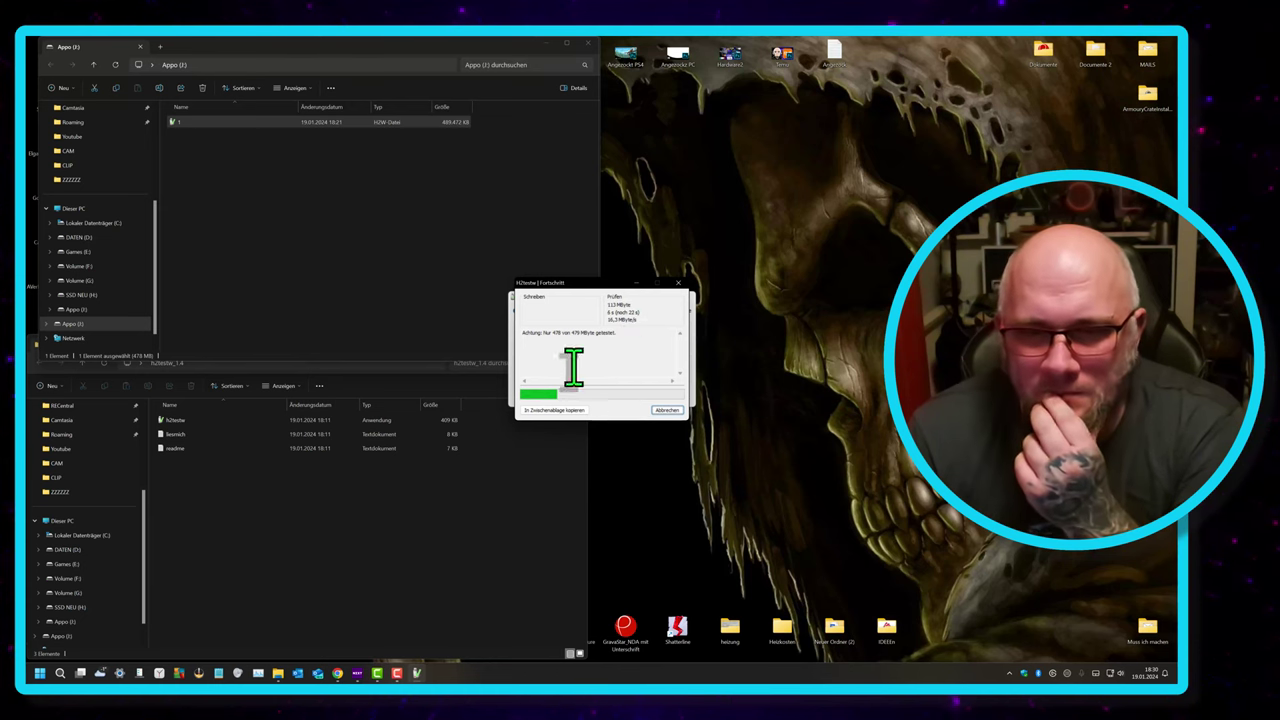
left_click_drag(588, 291, 470, 455)
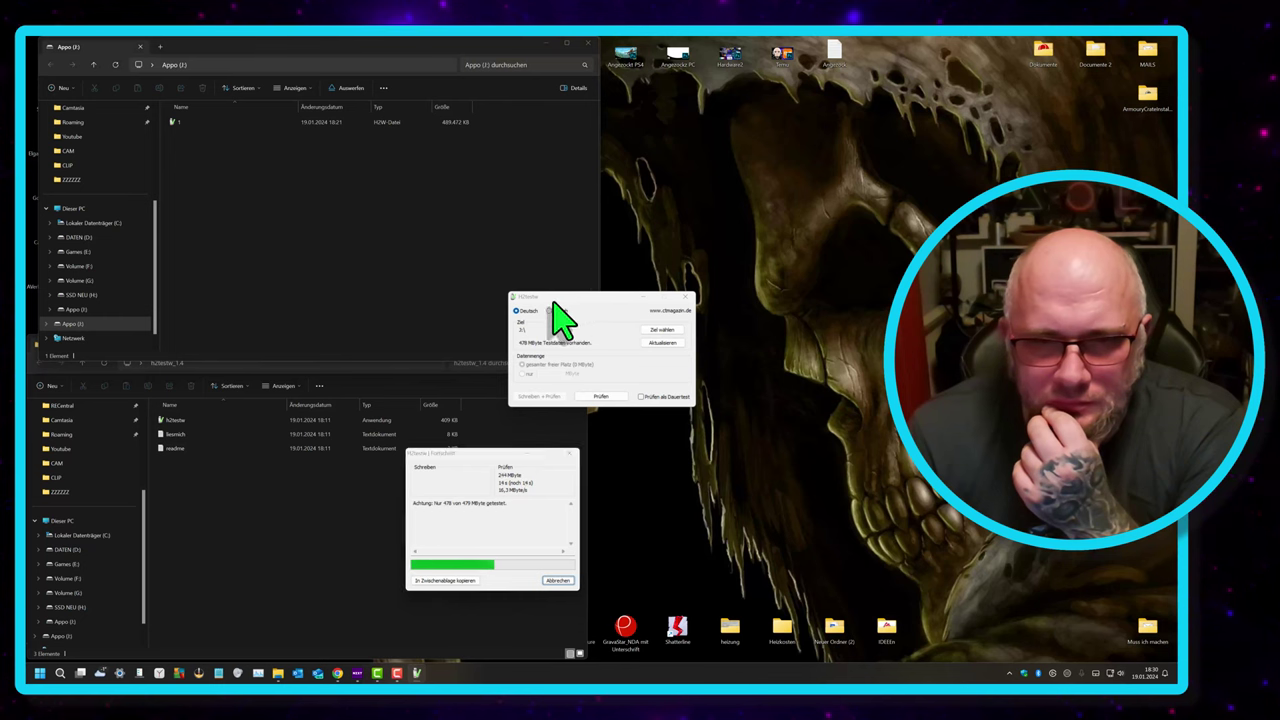
left_click(612, 325)
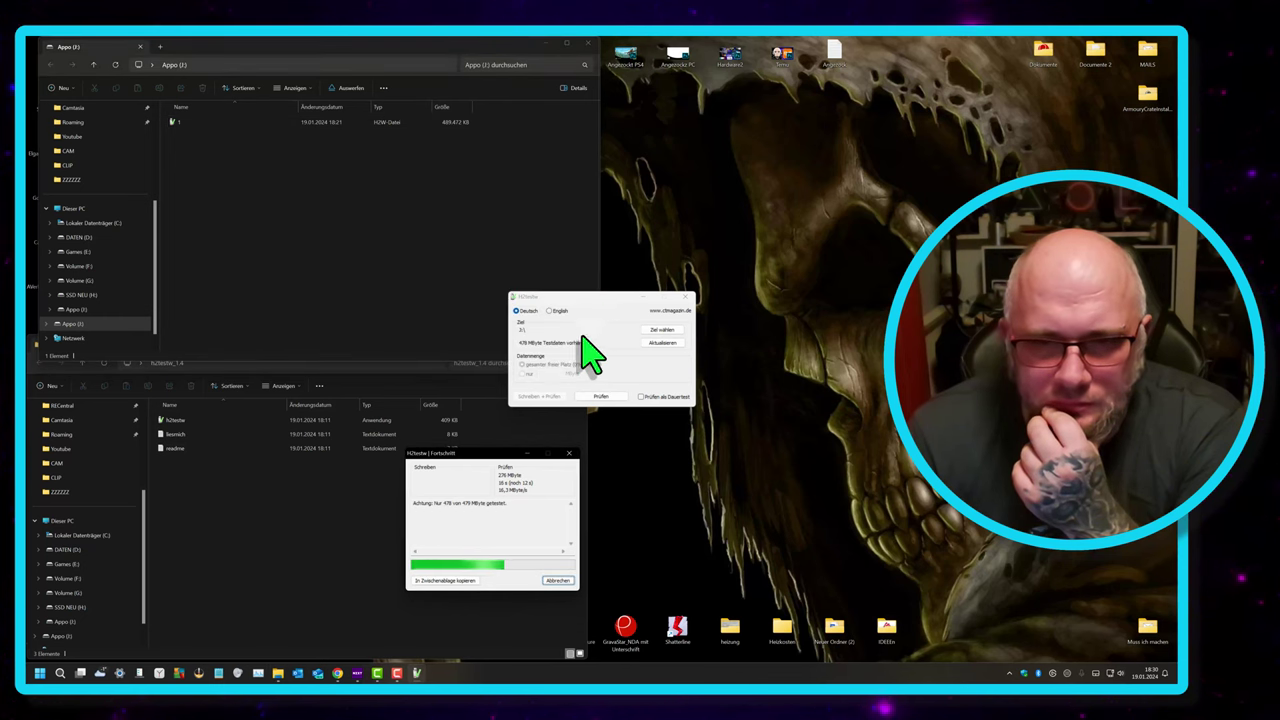
left_click_drag(483, 458, 586, 419)
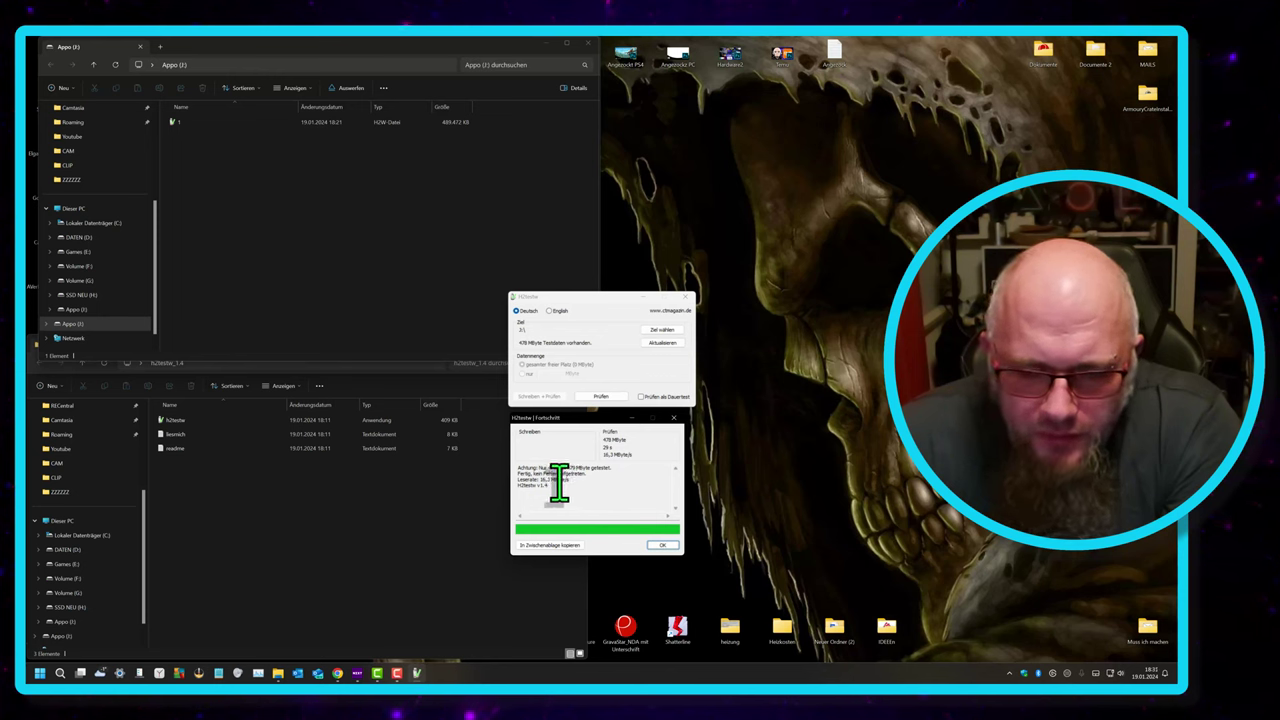
Review the verification report, then close it along with H2testw and the Dieser PC window
left_click_drag(572, 480, 518, 485)
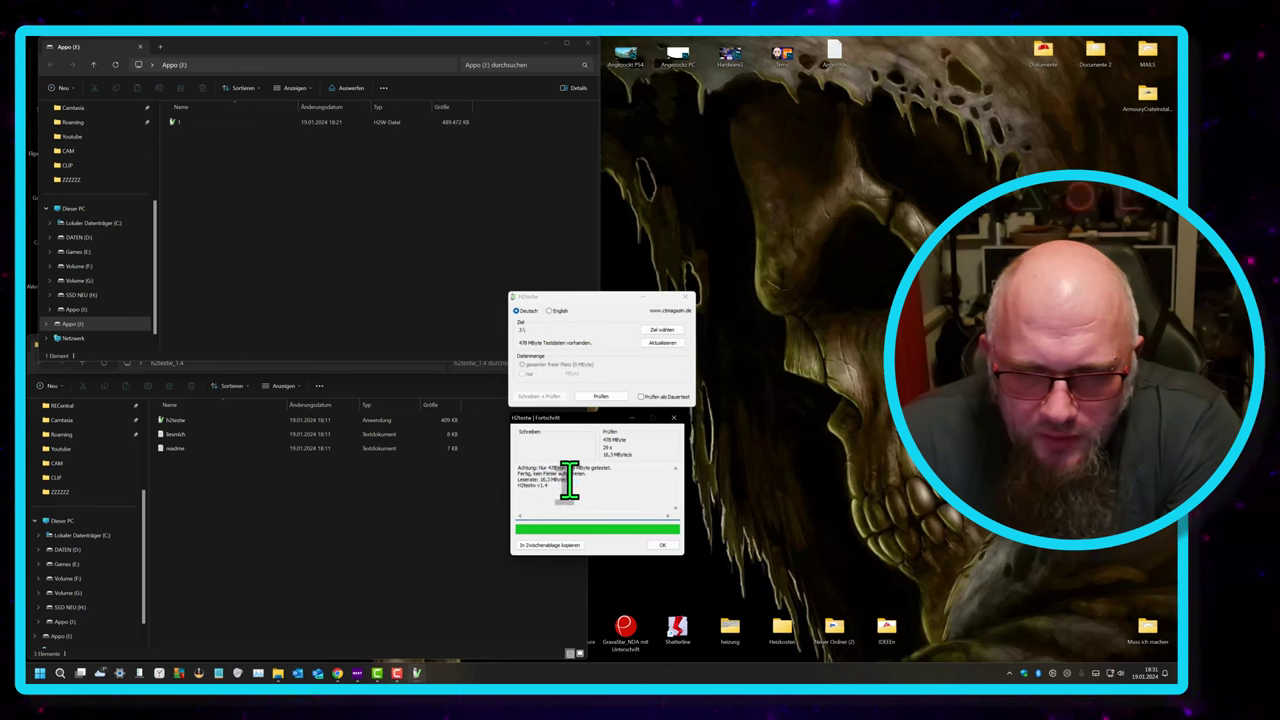
left_click(673, 418)
left_click(686, 298)
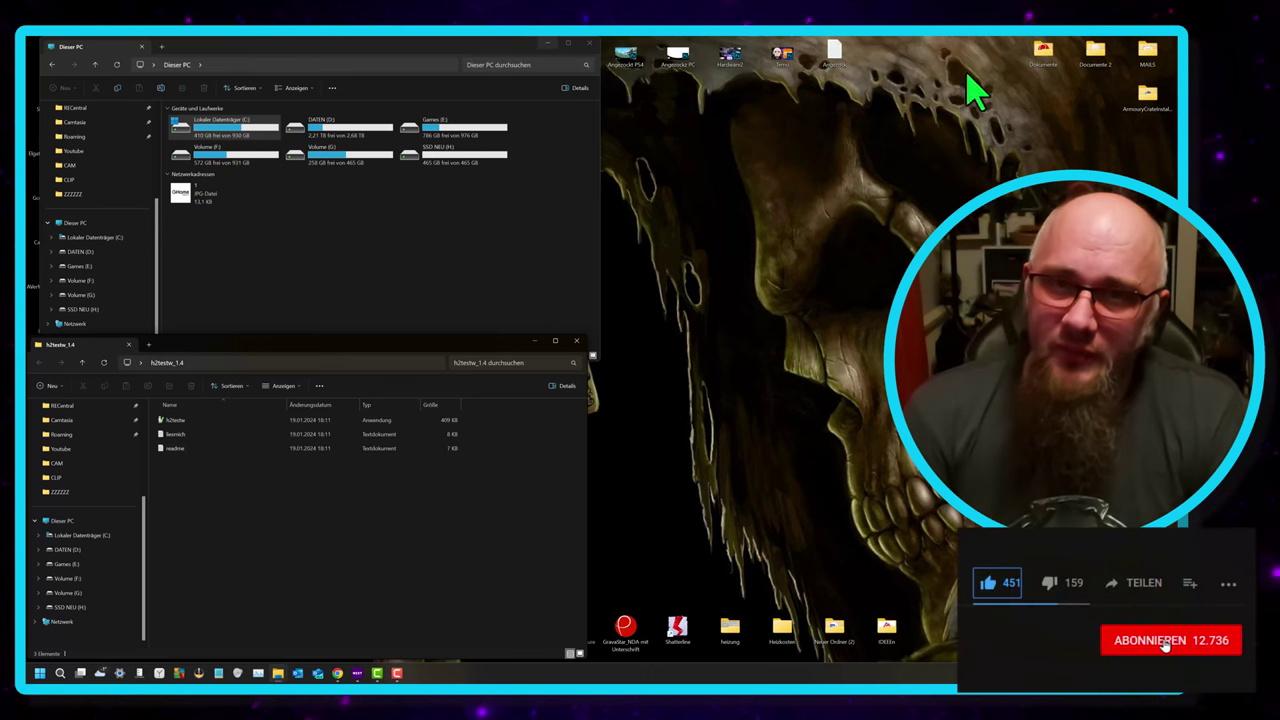
left_click(592, 48)
left_click(592, 45)
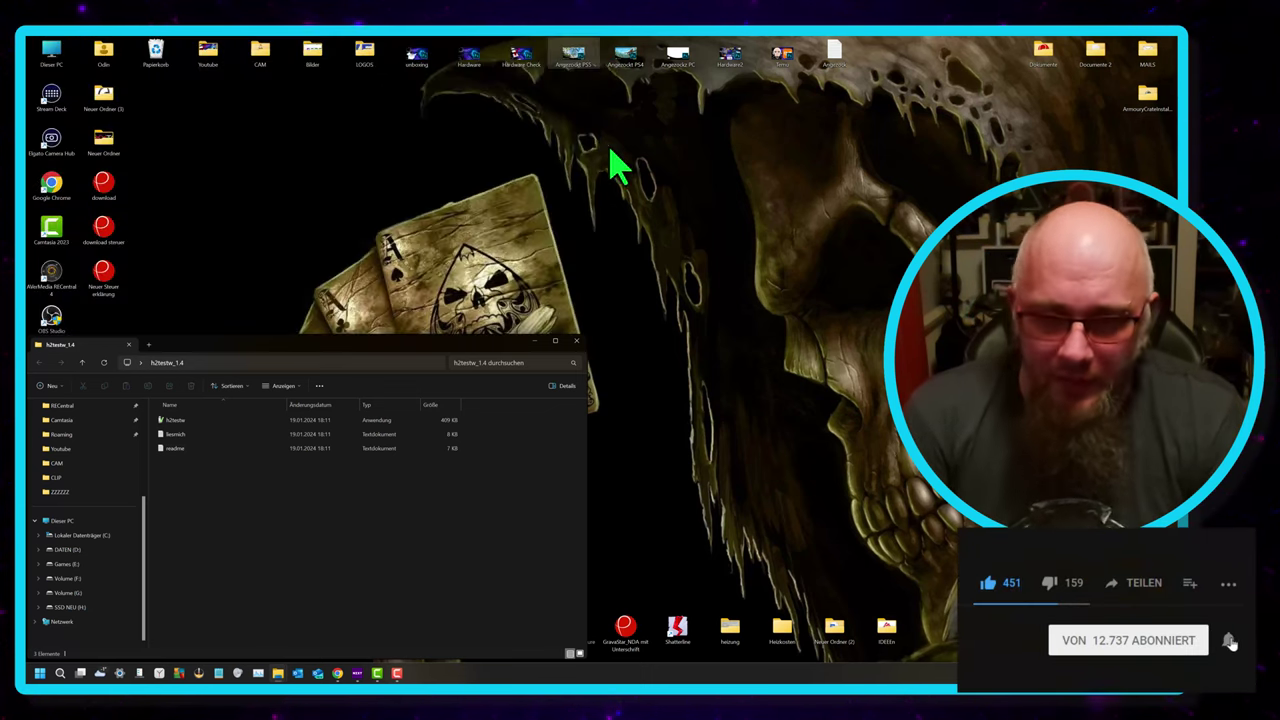